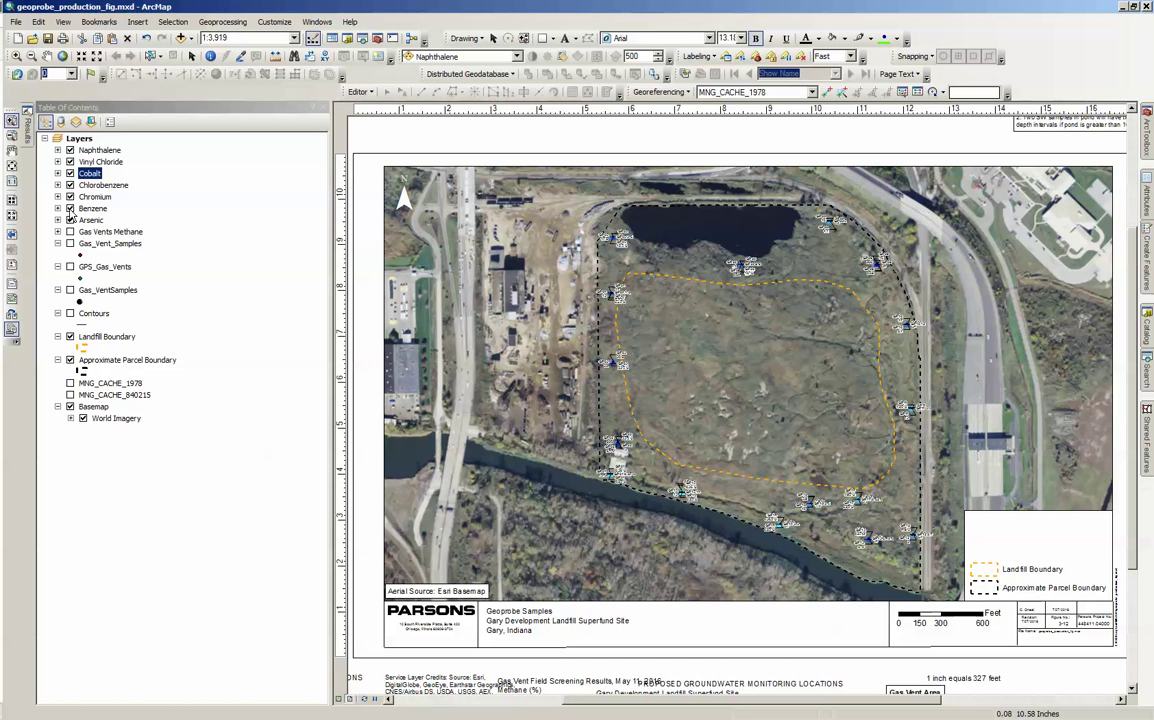
# Step: Switch from ArcMap to geoprobe_production_fig.pdf in Adobe Acrobat Pro DC and maximize its window
pyautogui.click(70, 208)
pyautogui.click(74, 219)
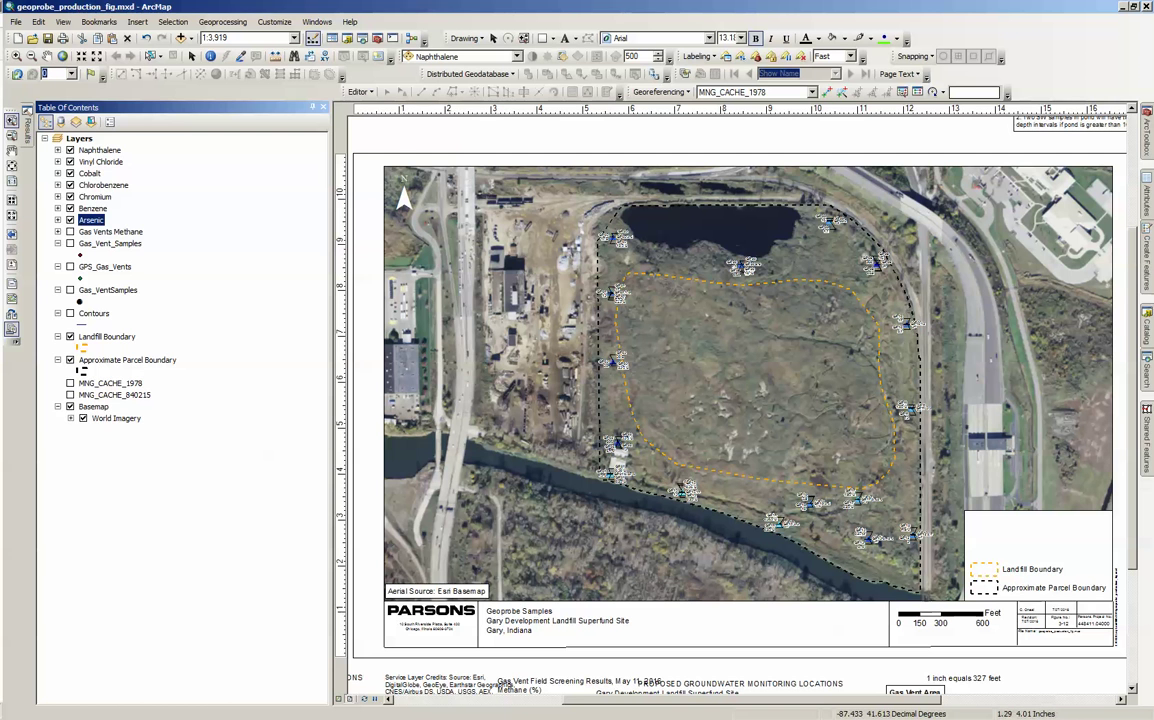
pyautogui.moveTo(0, 157); pyautogui.dragTo(590, 150)
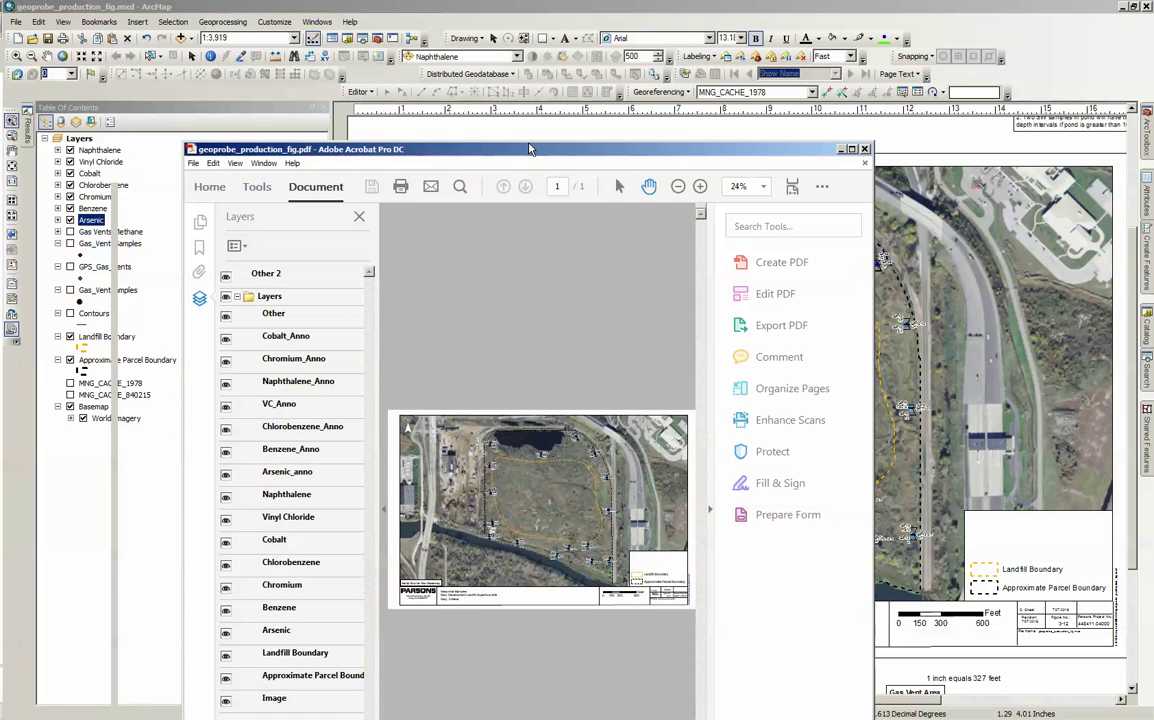
pyautogui.doubleClick(590, 150)
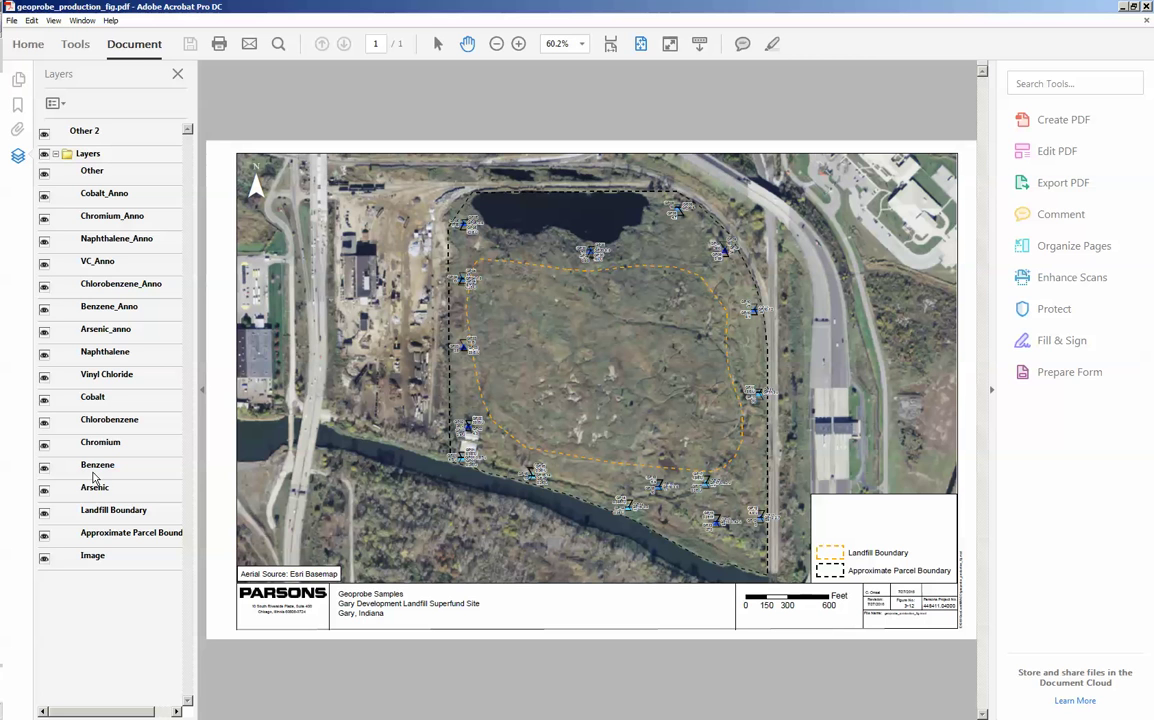
# Step: Hide the Cobalt, Chromium, Naphthalene, VC, Chlorobenzene and Arsenic annotation layers, keeping Benzene_Anno shown
pyautogui.click(44, 196)
pyautogui.click(44, 218)
pyautogui.click(44, 241)
pyautogui.click(44, 263)
pyautogui.click(44, 286)
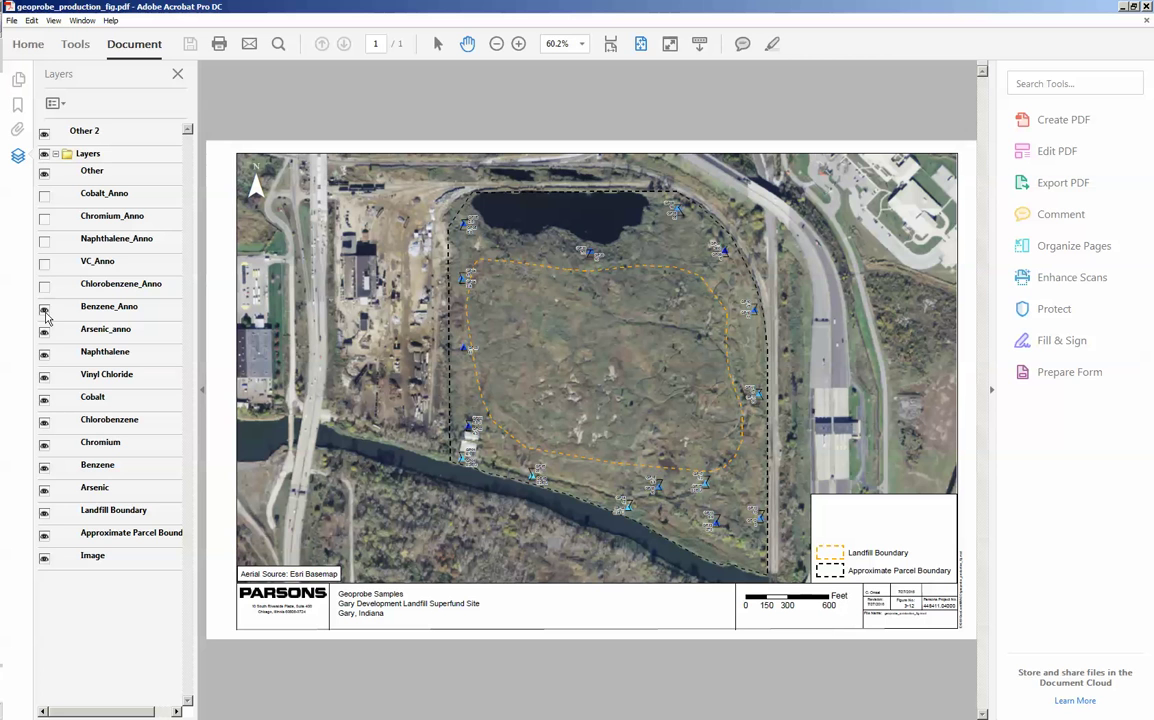
pyautogui.click(44, 331)
# Step: Hide the Naphthalene, Vinyl Chloride, Cobalt, Chlorobenzene and Arsenic sample layers in the PDF figure
pyautogui.click(44, 376)
pyautogui.click(44, 399)
pyautogui.click(44, 422)
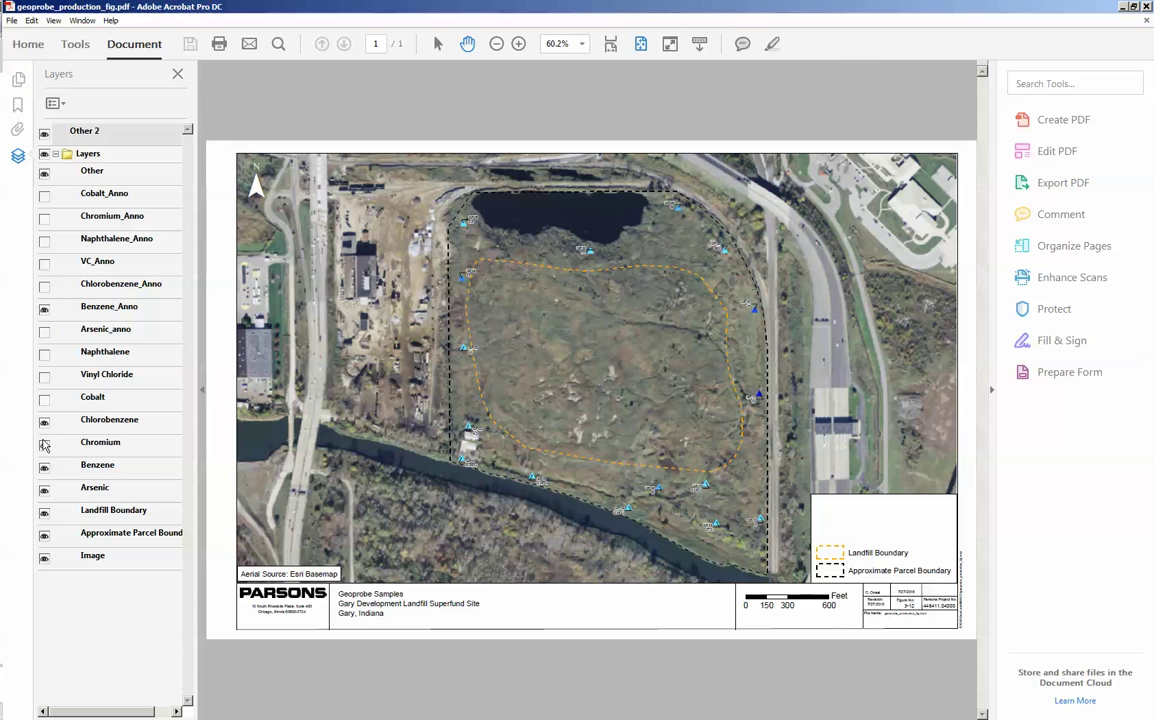
pyautogui.click(44, 444)
pyautogui.click(44, 442)
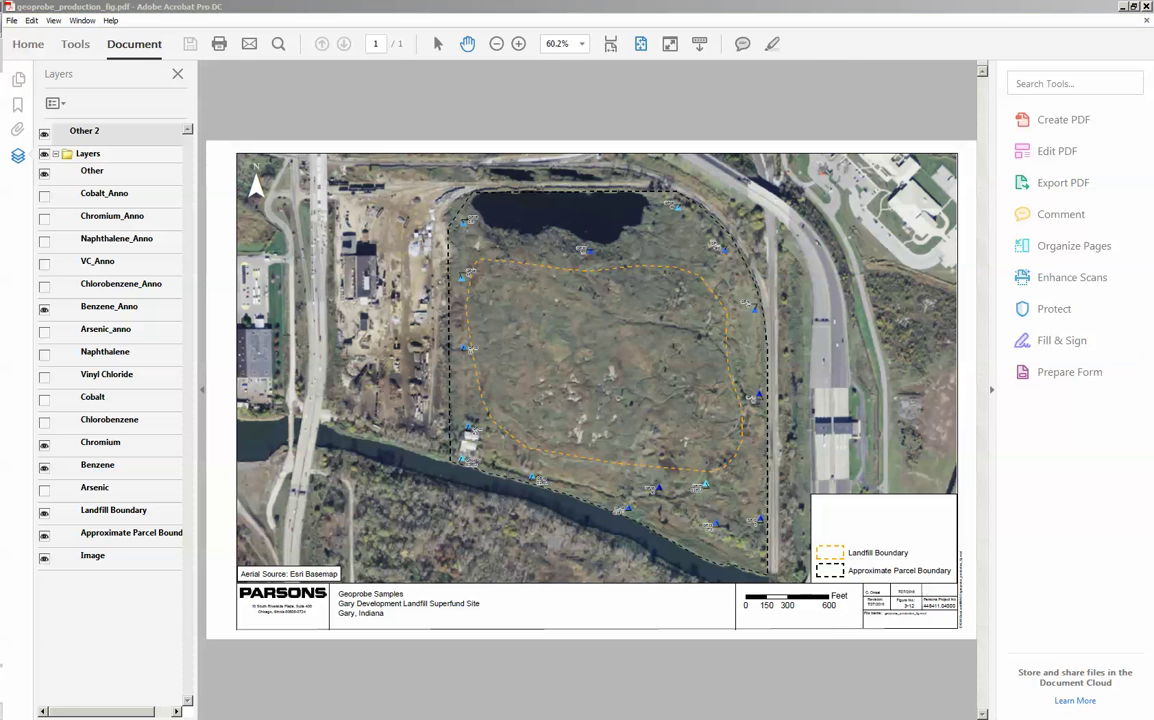
# Step: Switch to the Chromium_geoprobe.mxd document in ArcMap to view its Chromium colour ramp legend
pyautogui.hotkey('alt', 'Tab')
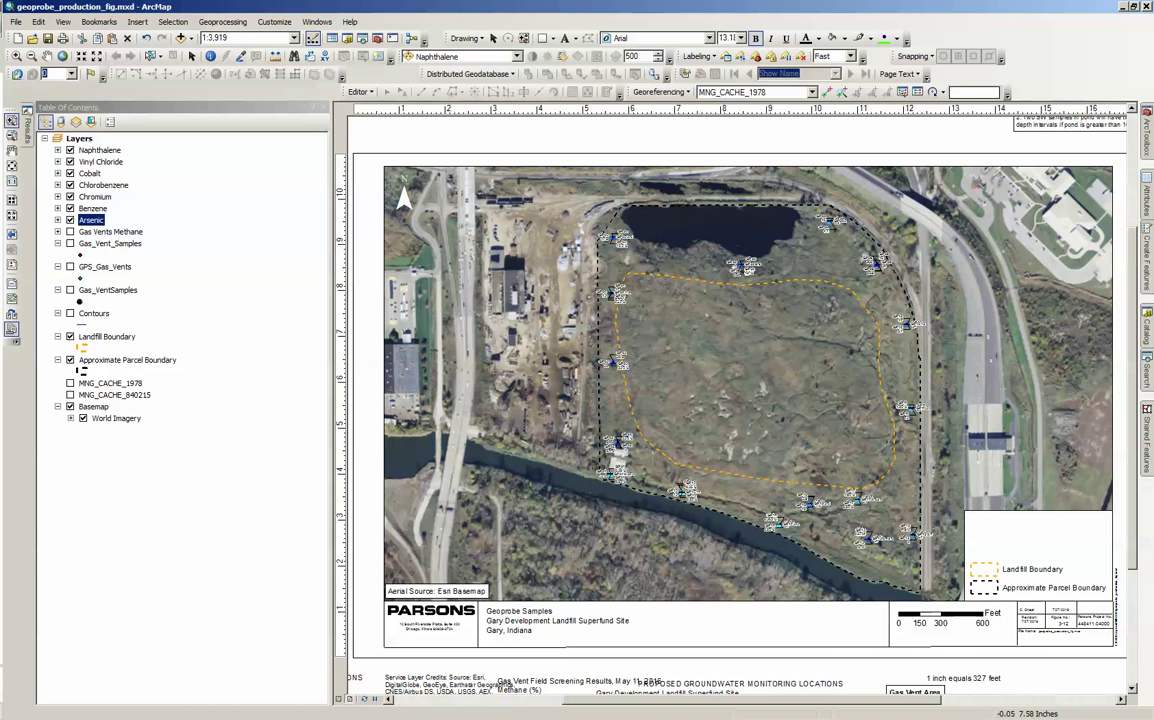
pyautogui.hotkey('alt', 'Tab')
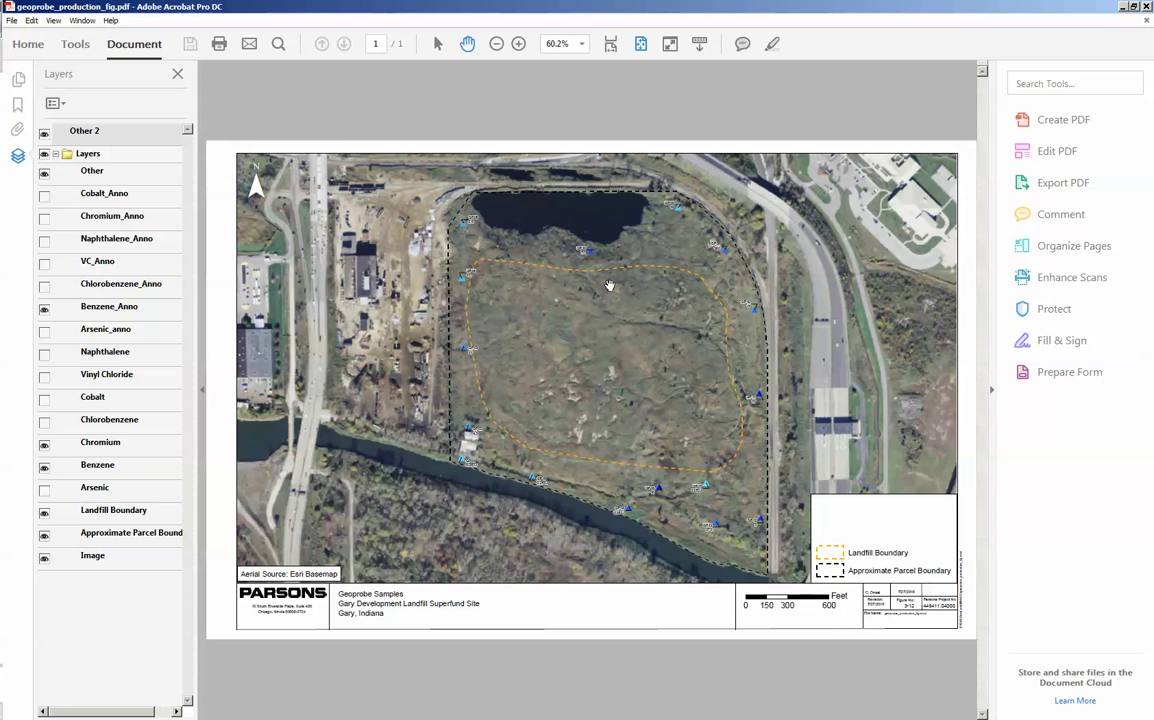
pyautogui.click(1123, 8)
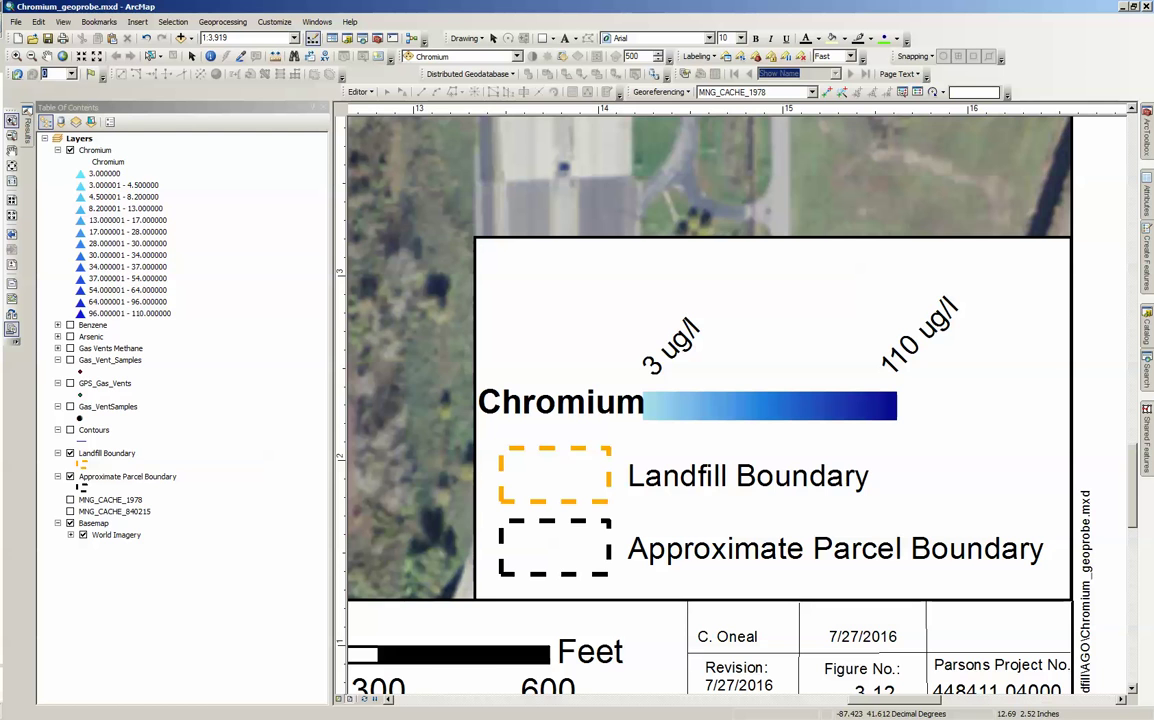
# Step: Capture the Chromium colour ramp legend with the Snipping Tool, open the save dialog on the temp folder, and cancel saving
pyautogui.hotkey('alt', 'Tab')
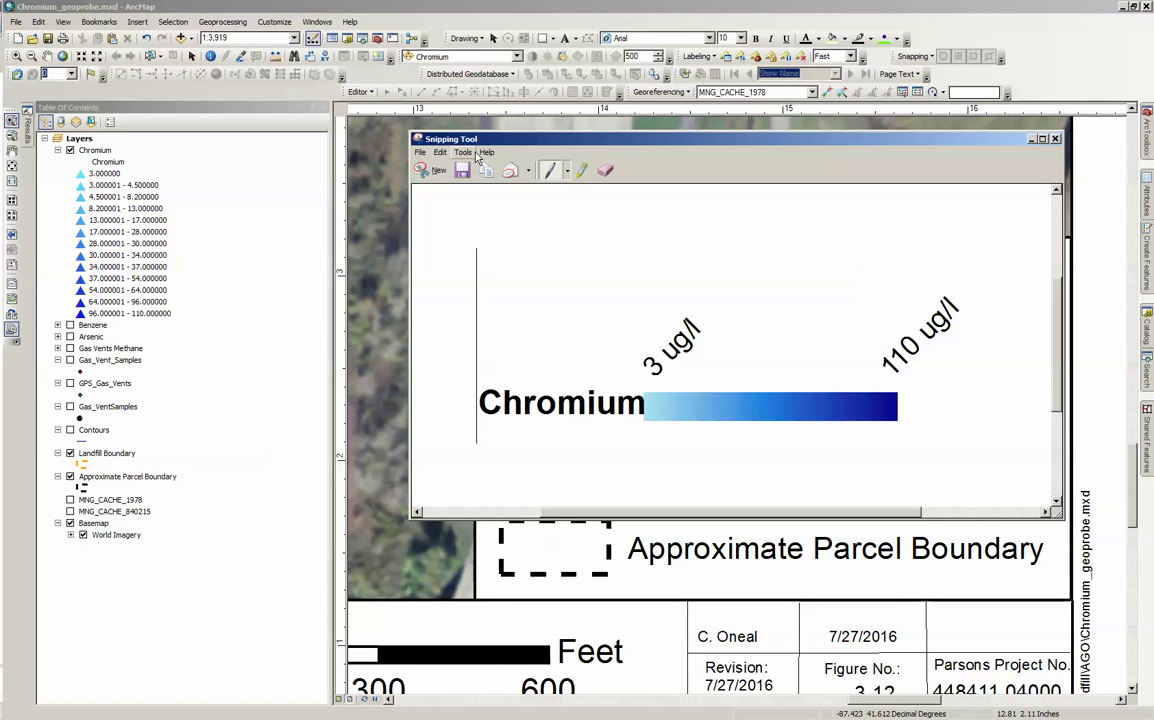
pyautogui.moveTo(532, 144); pyautogui.dragTo(251, 193)
pyautogui.hotkey('alt', 'Tab')
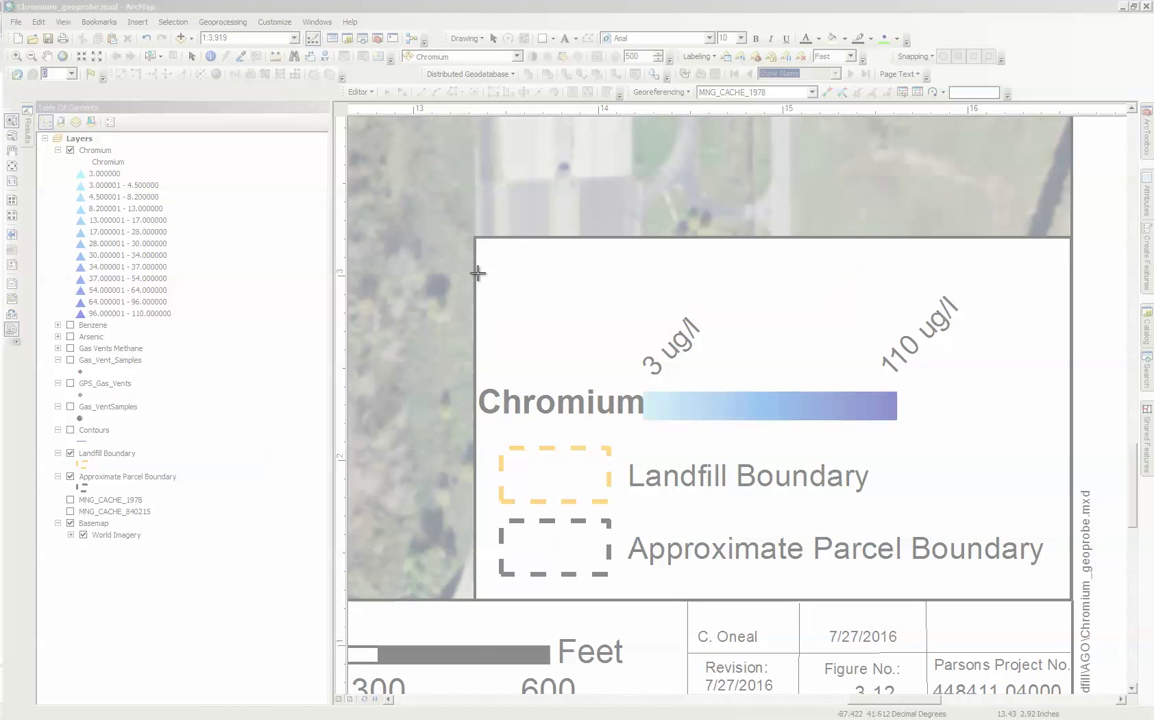
pyautogui.moveTo(478, 271); pyautogui.dragTo(979, 437)
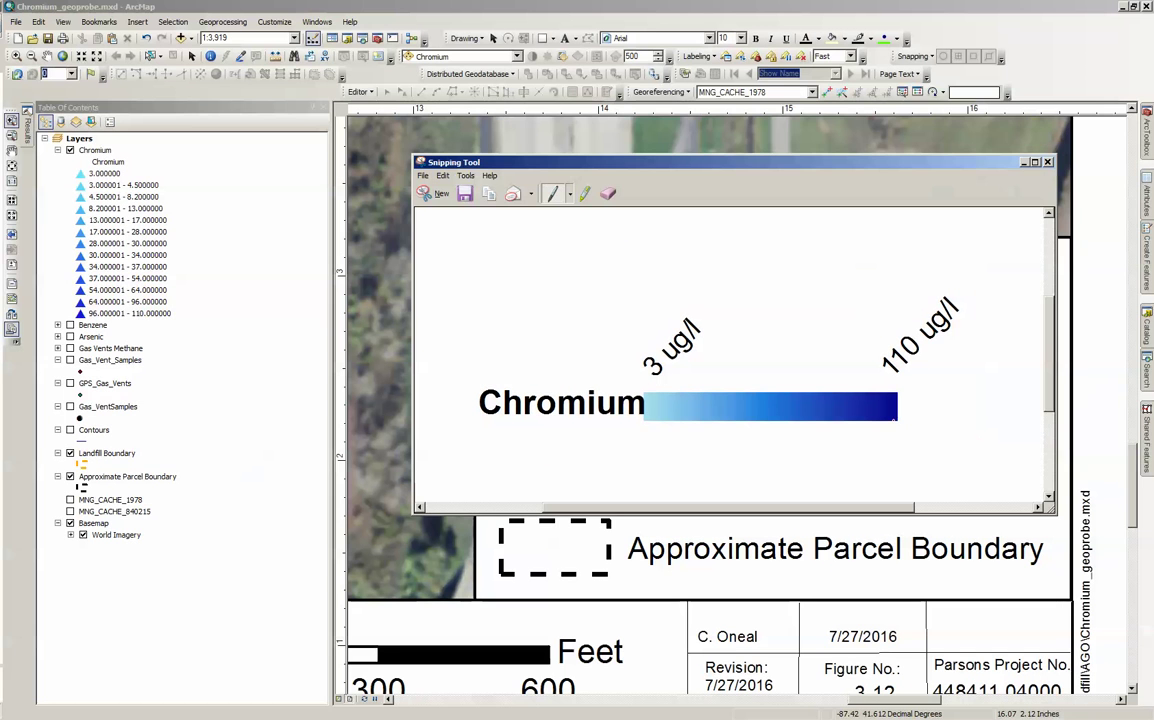
pyautogui.click(470, 197)
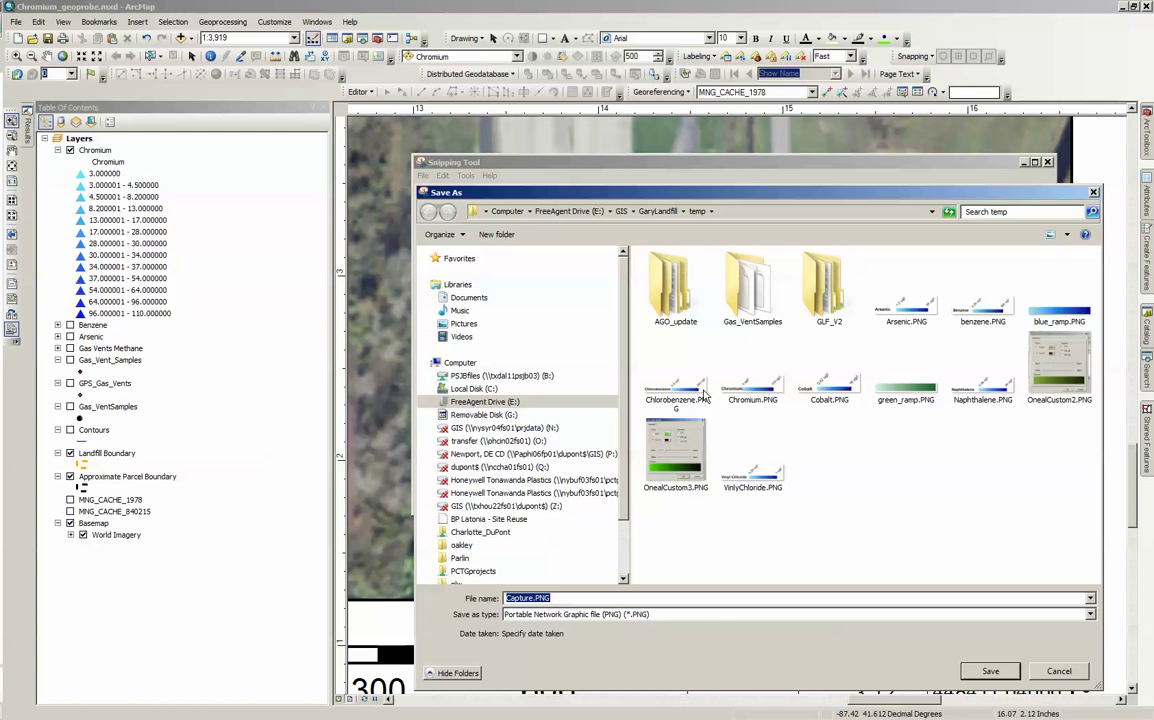
pyautogui.click(1094, 193)
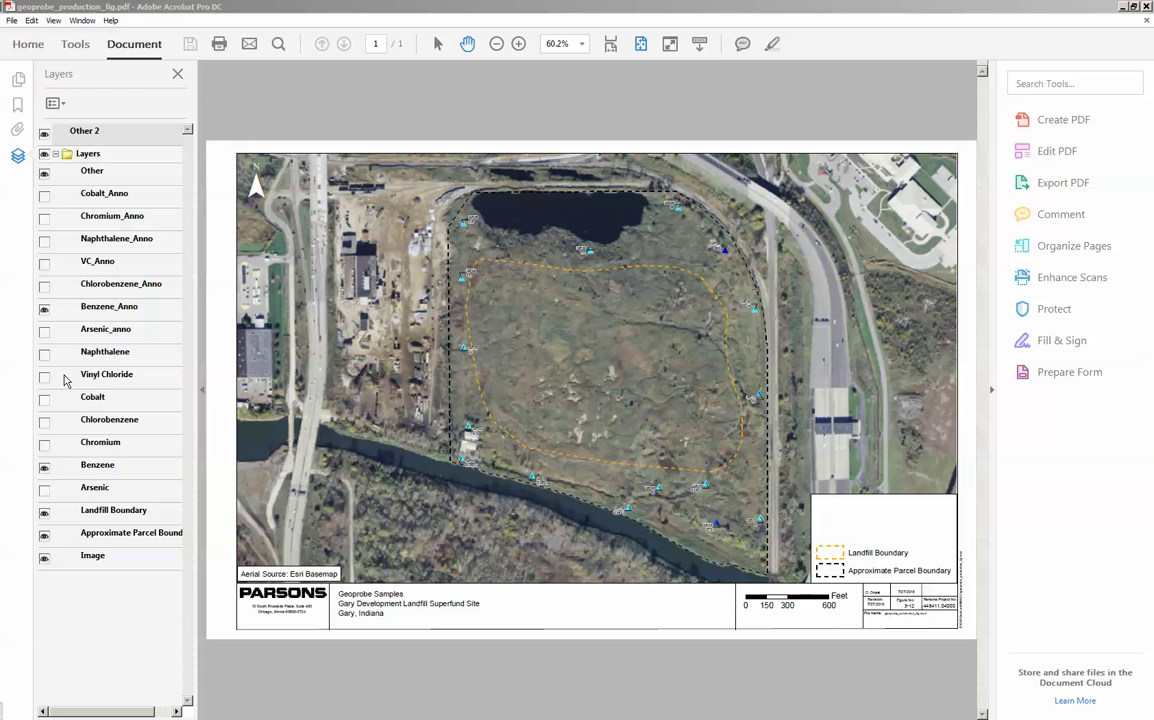
# Step: In the Acrobat PDF, start importing a layer with benzene.PNG from the temp folder as its source file
pyautogui.click(64, 105)
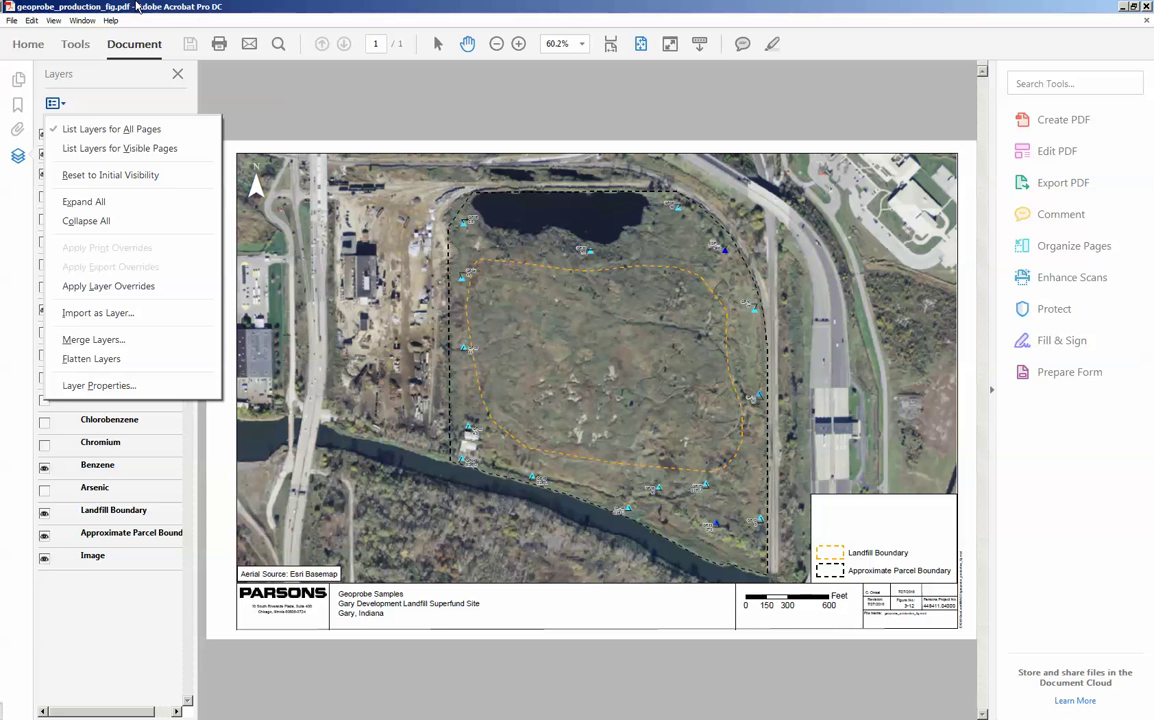
pyautogui.click(97, 314)
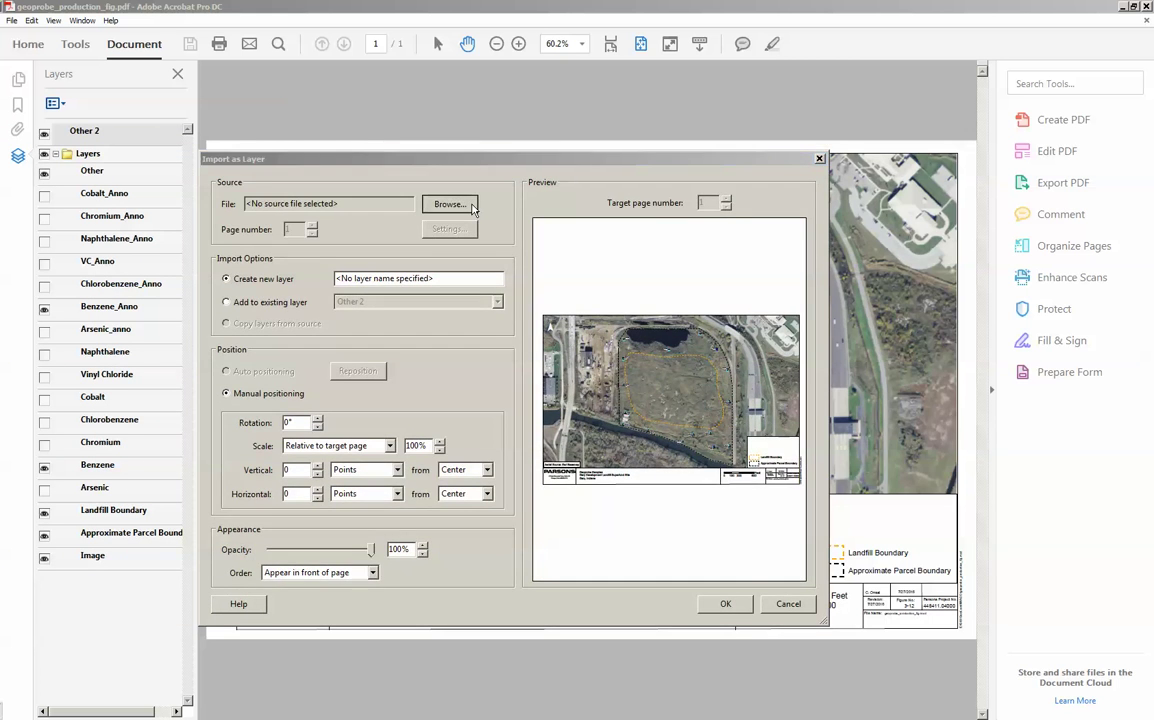
pyautogui.click(449, 204)
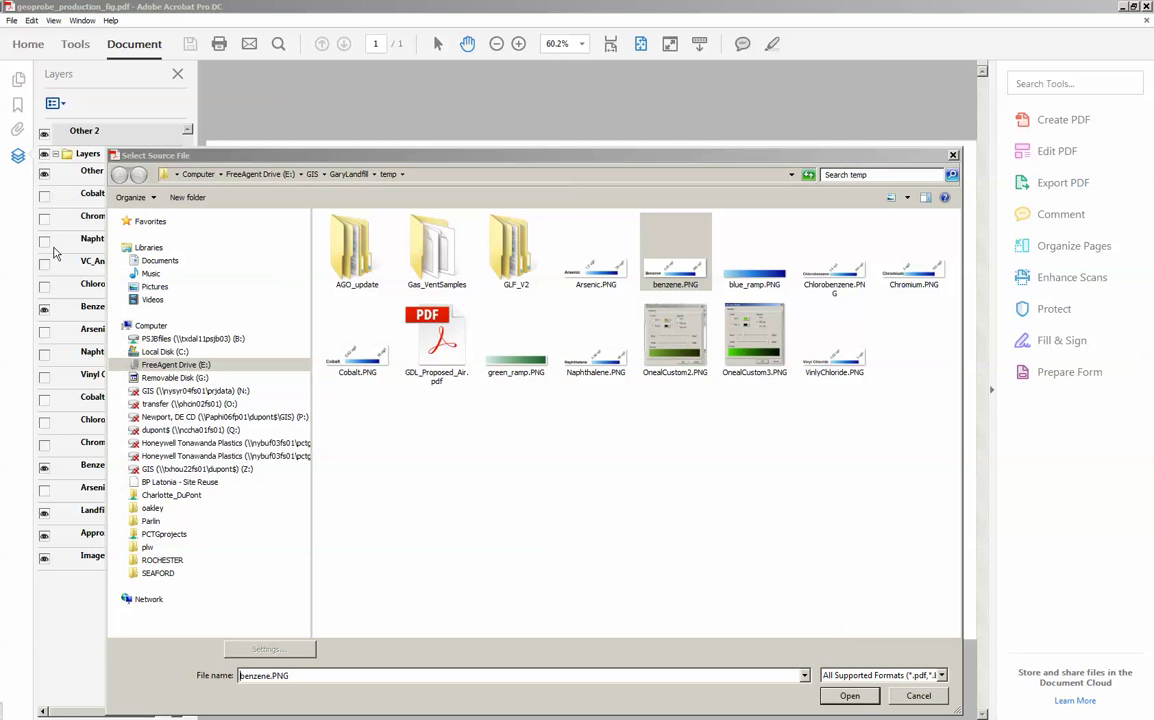
pyautogui.click(673, 287)
pyautogui.doubleClick(673, 287)
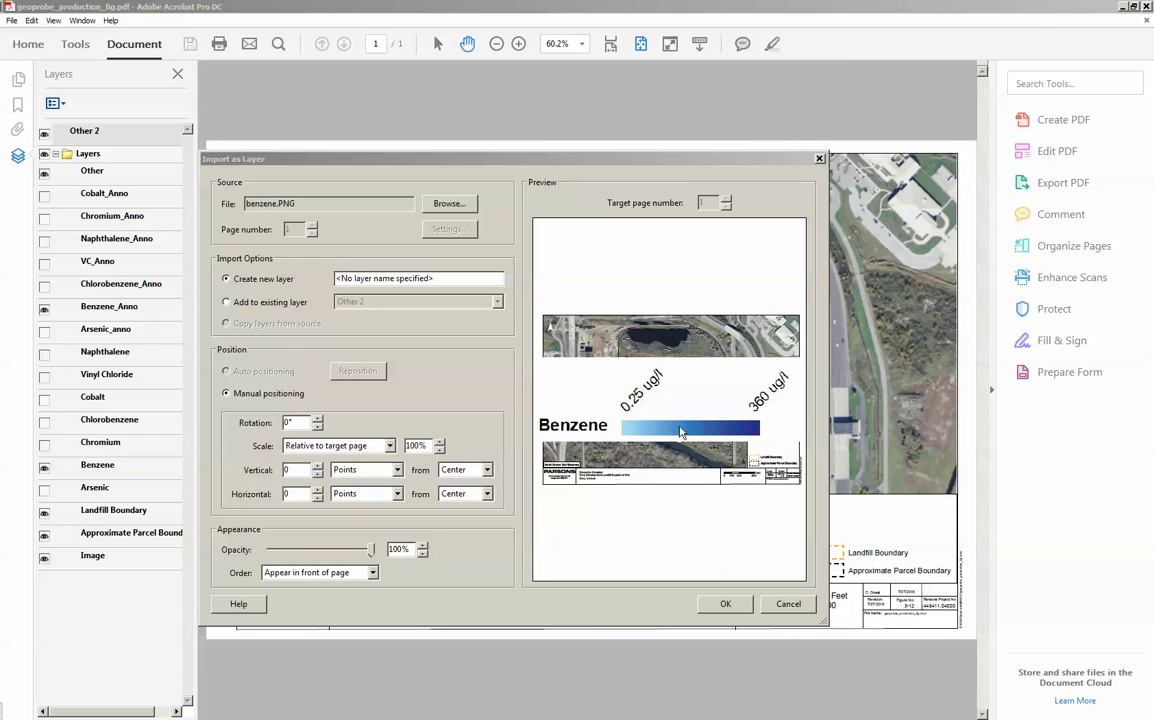
# Step: Add the source image to the existing Benzene layer and complete the import
pyautogui.click(232, 304)
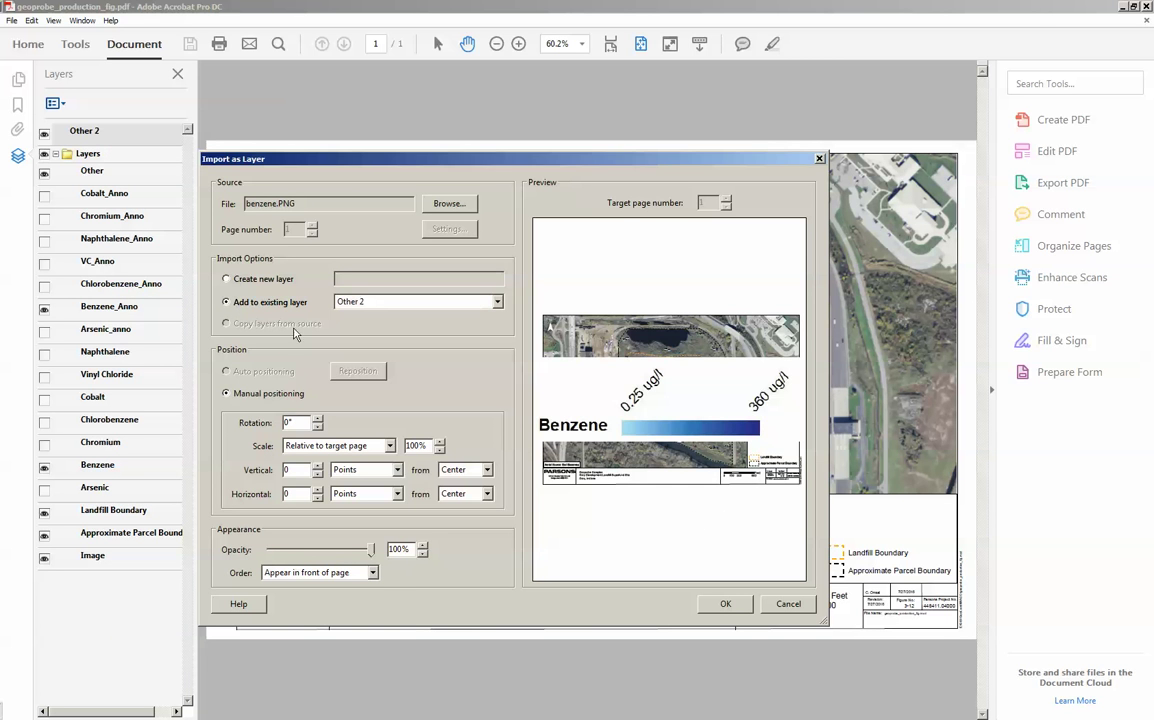
pyautogui.click(498, 302)
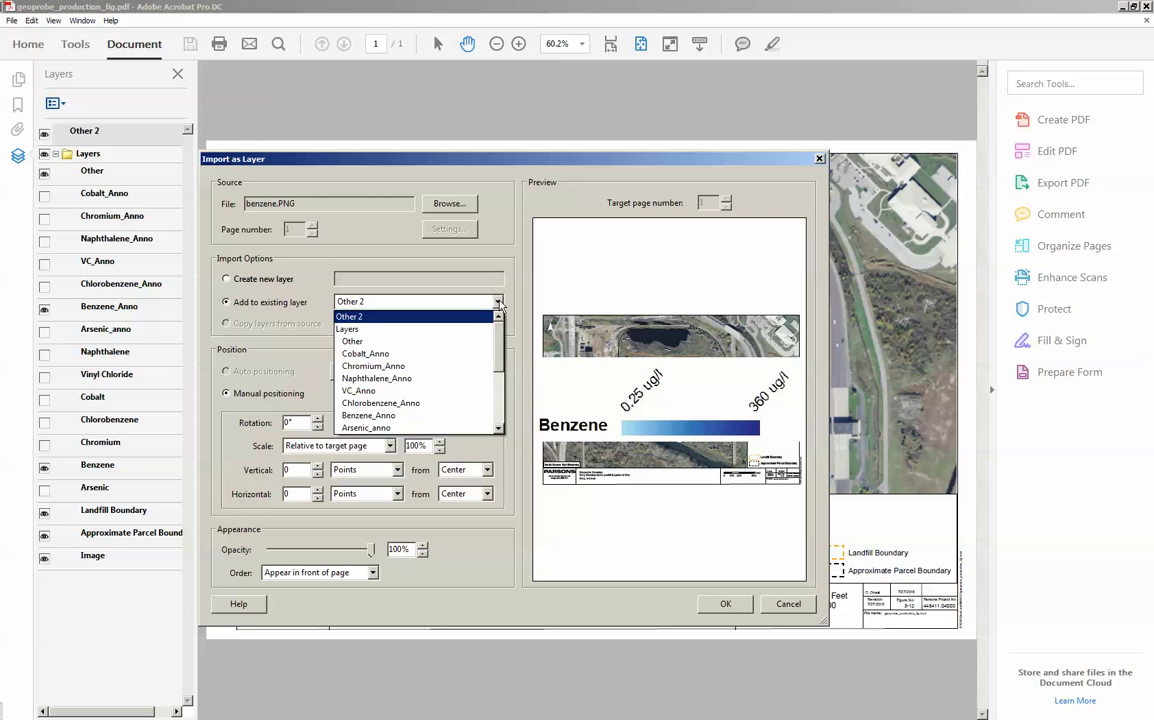
pyautogui.moveTo(500, 338); pyautogui.dragTo(500, 370)
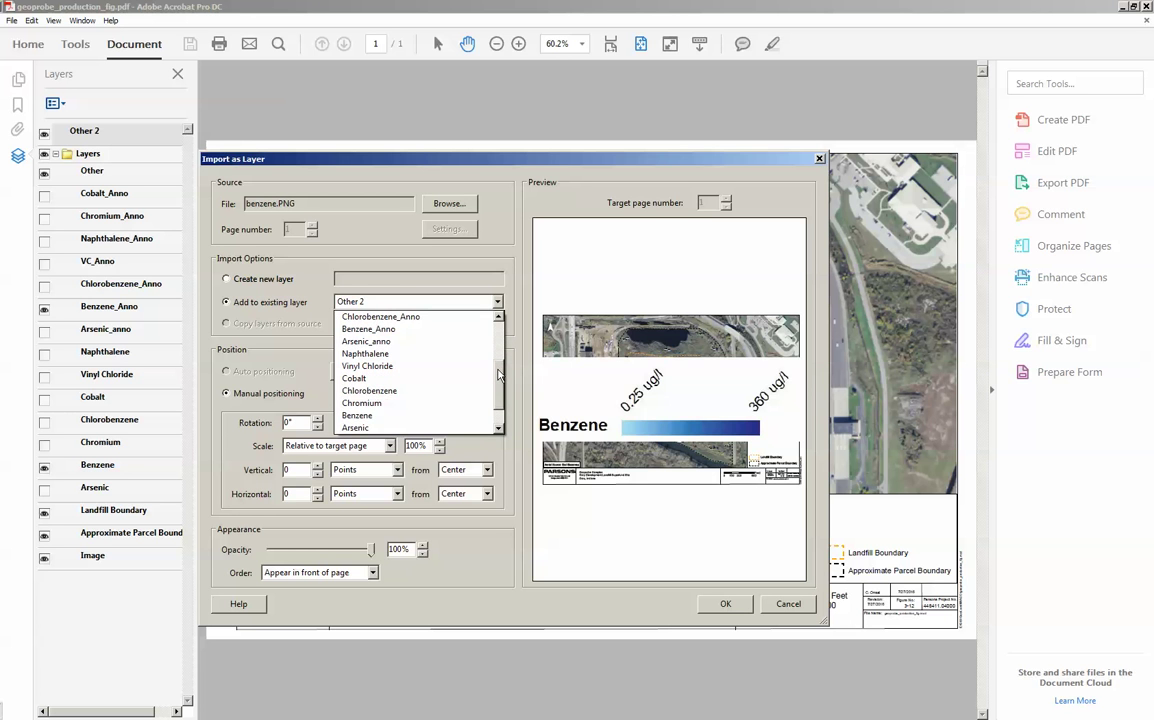
pyautogui.click(379, 416)
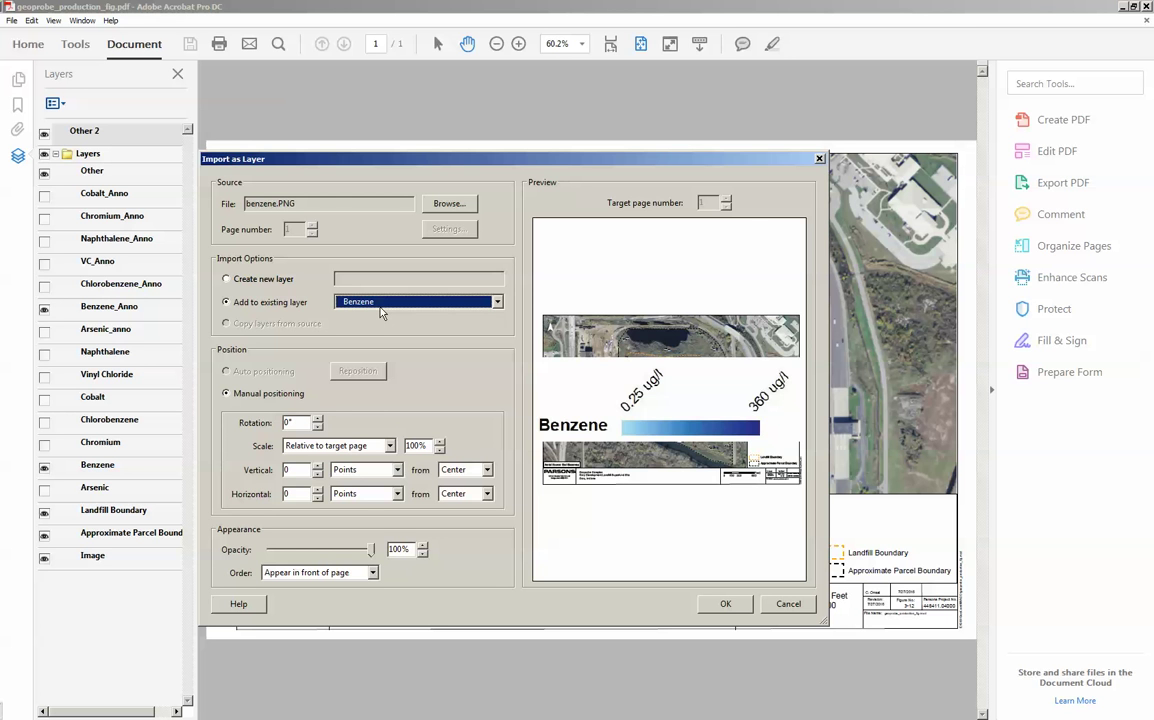
pyautogui.click(724, 605)
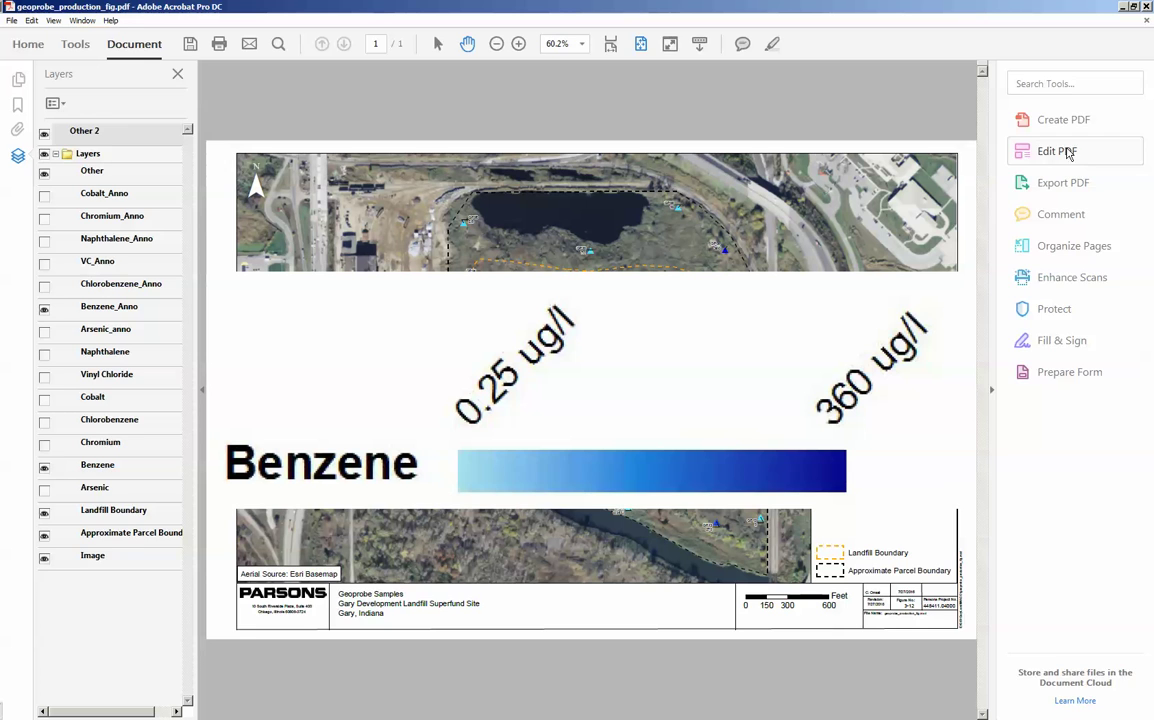
# Step: Enter PDF editing and shrink the imported Benzene legend image to fit the width of the map's legend box
pyautogui.click(1060, 151)
pyautogui.click(220, 313)
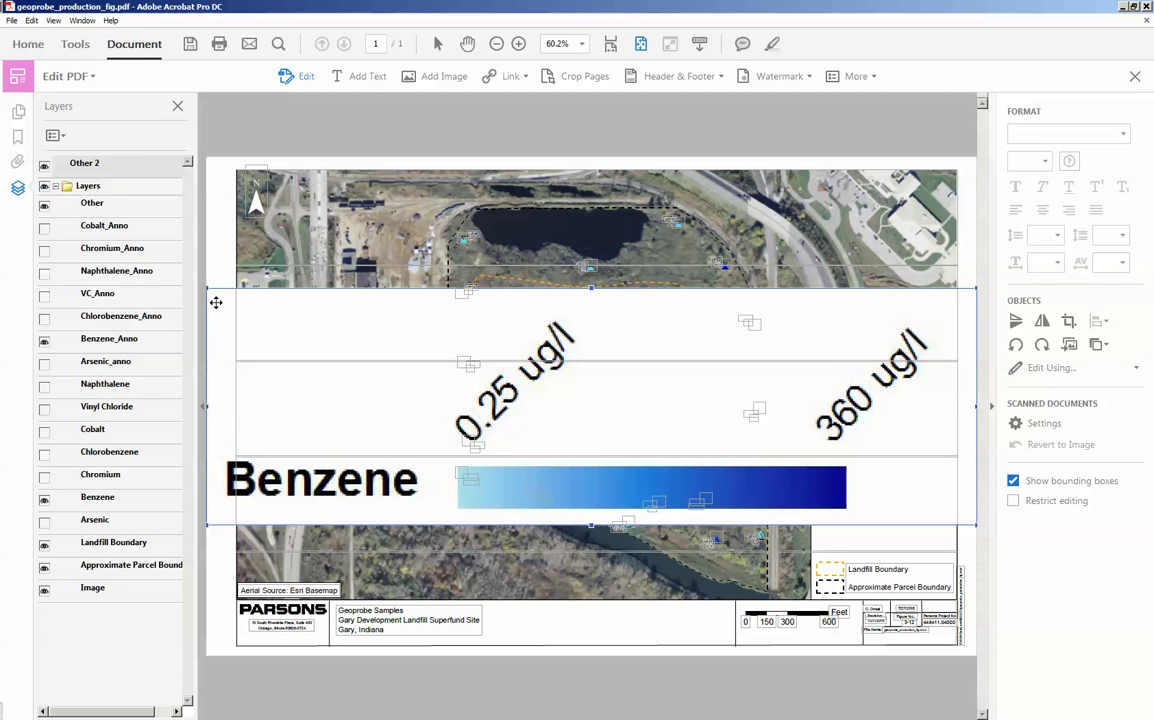
pyautogui.moveTo(208, 288); pyautogui.dragTo(813, 507)
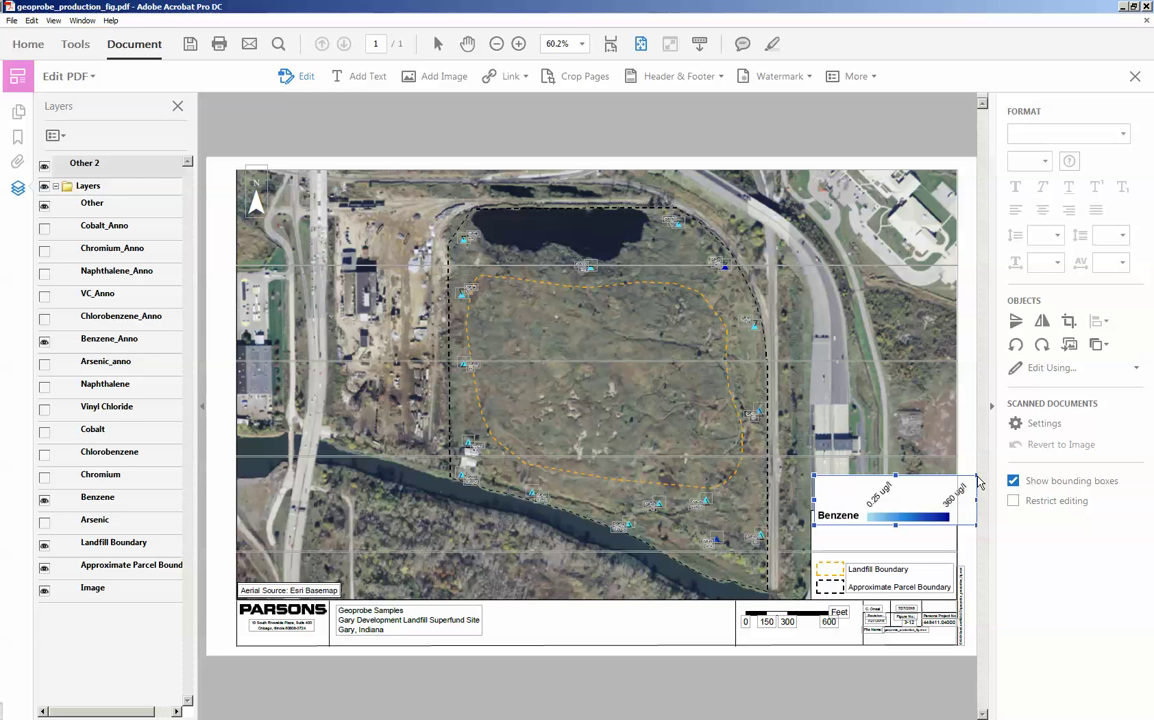
pyautogui.moveTo(975, 477); pyautogui.dragTo(952, 487)
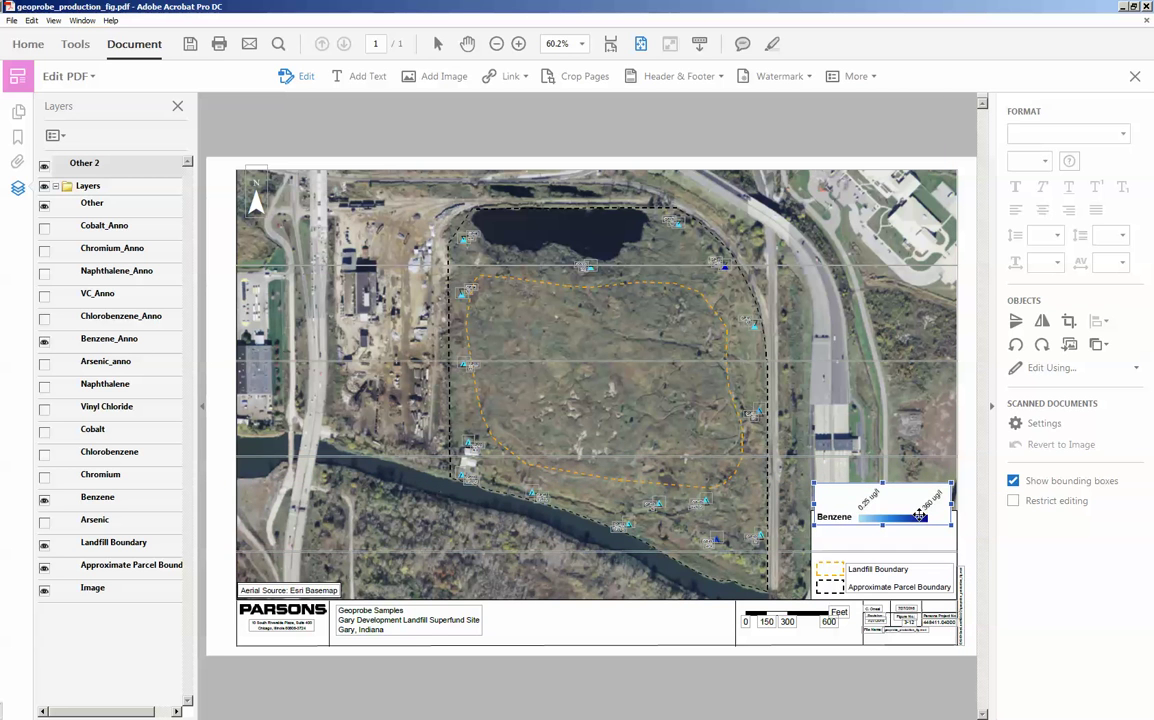
# Step: Move the Benzene legend image down inside the legend box, directly above the Landfill Boundary entry
pyautogui.moveTo(918, 516); pyautogui.dragTo(917, 529)
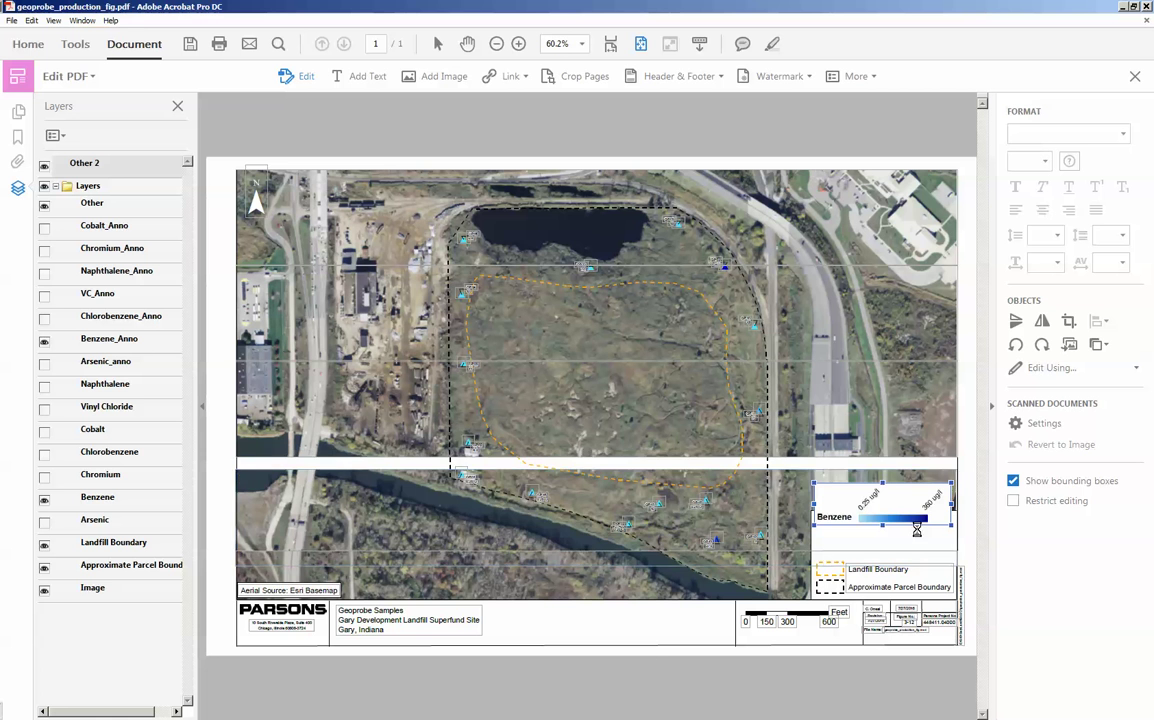
pyautogui.hotkey('ctrl', 'z')
pyautogui.click(910, 522)
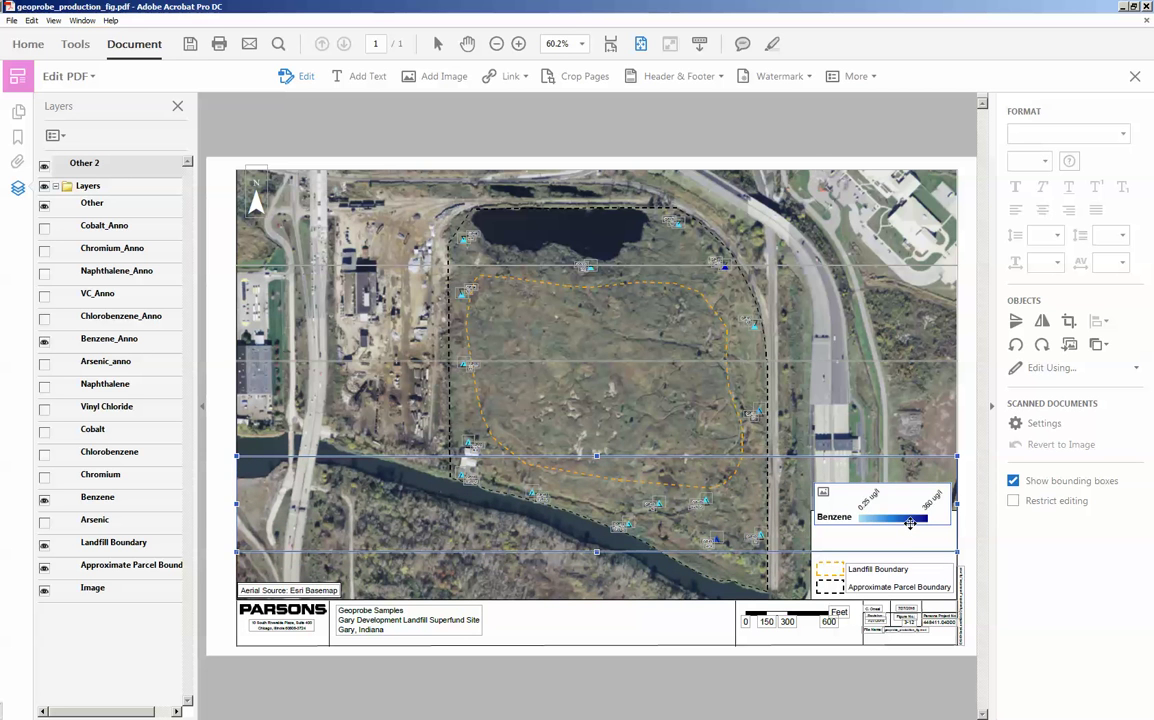
pyautogui.click(910, 522)
pyautogui.moveTo(910, 522); pyautogui.dragTo(910, 554)
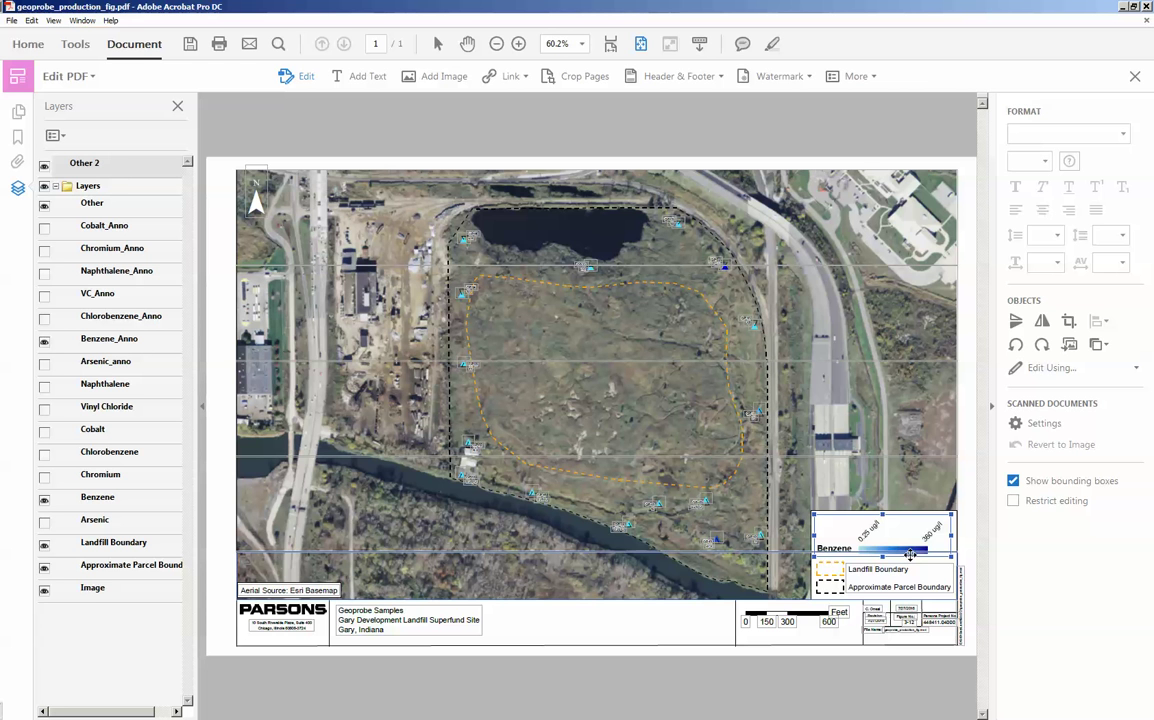
# Step: Turn the Benzene layer off and on to check its legend image, leave it shown, and exit PDF editing
pyautogui.click(44, 500)
pyautogui.click(44, 500)
pyautogui.click(44, 500)
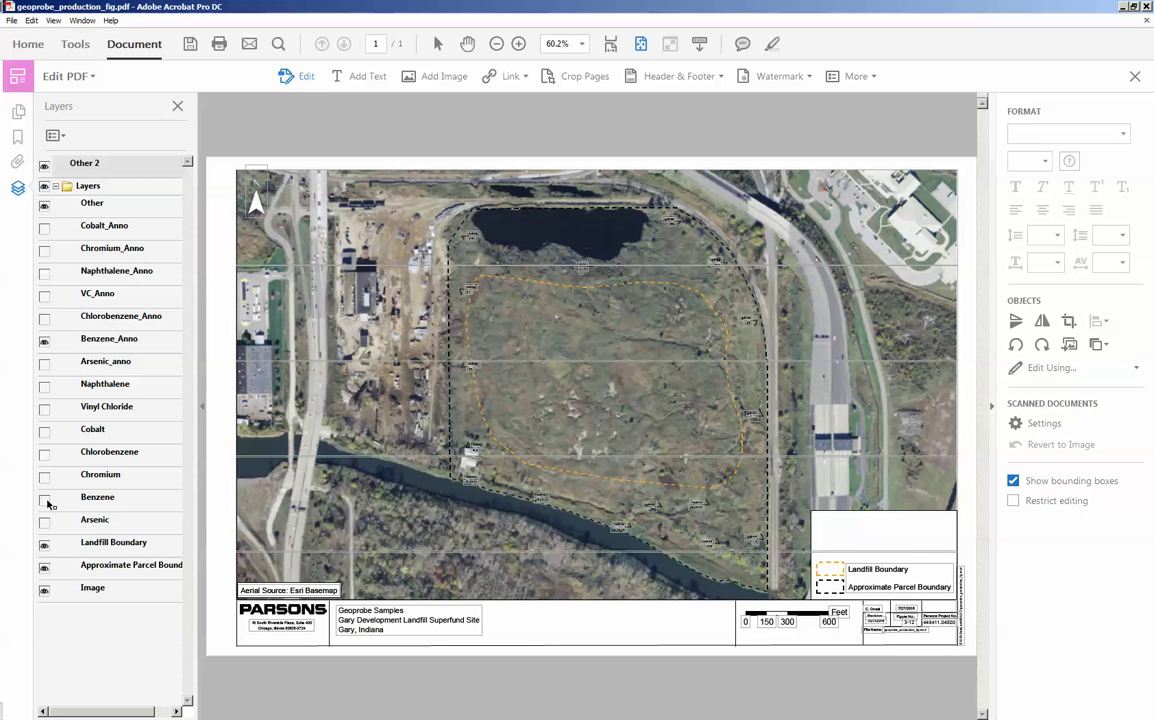
pyautogui.click(44, 499)
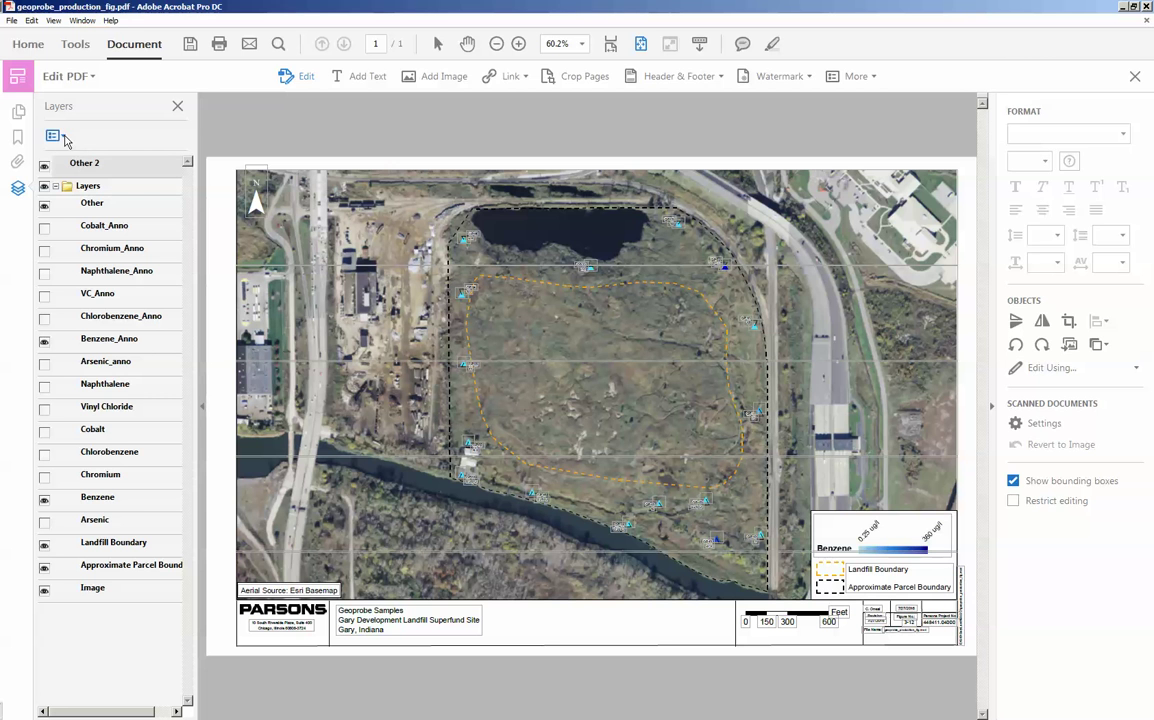
pyautogui.click(1135, 76)
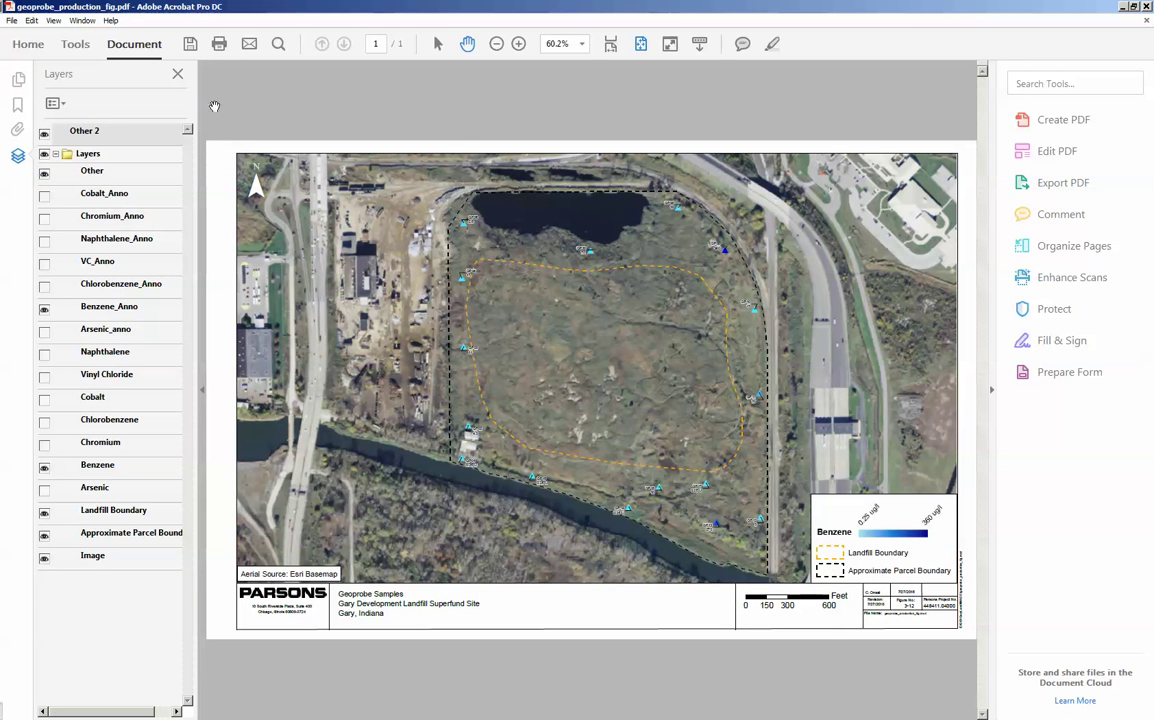
# Step: Merge the Benzene_Anno layer into the Benzene layer, accepting the irreversible change, and toggle Benzene off and on to check it
pyautogui.click(56, 103)
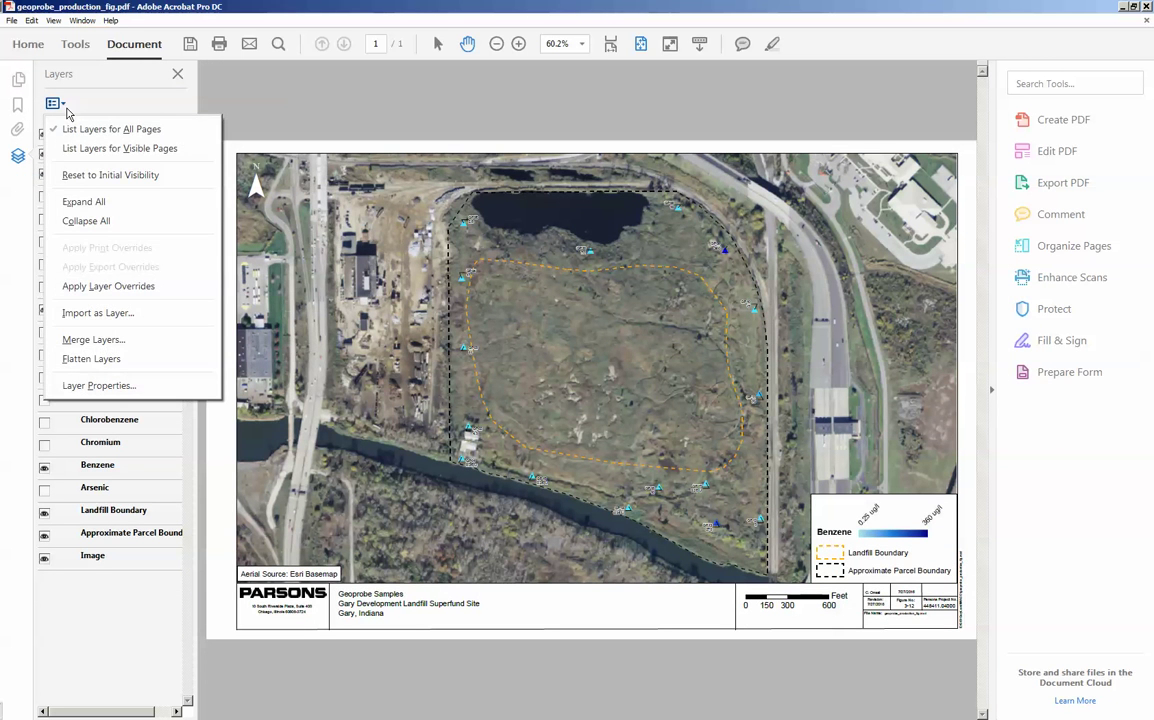
pyautogui.click(93, 339)
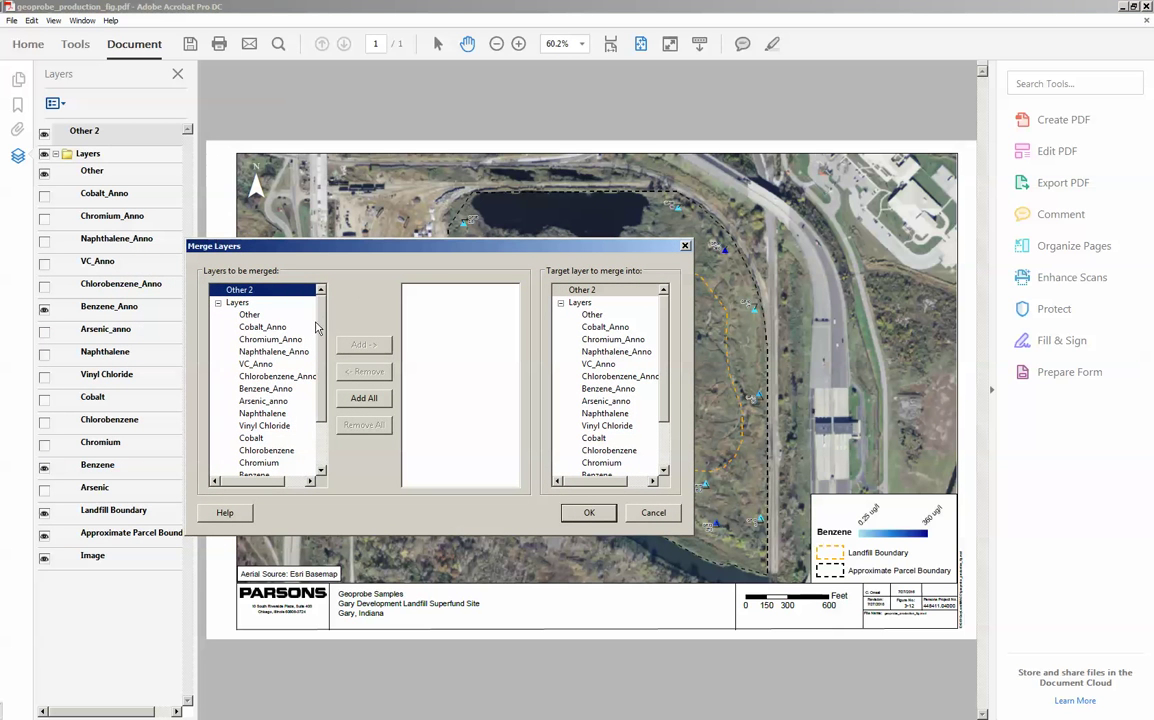
pyautogui.click(270, 388)
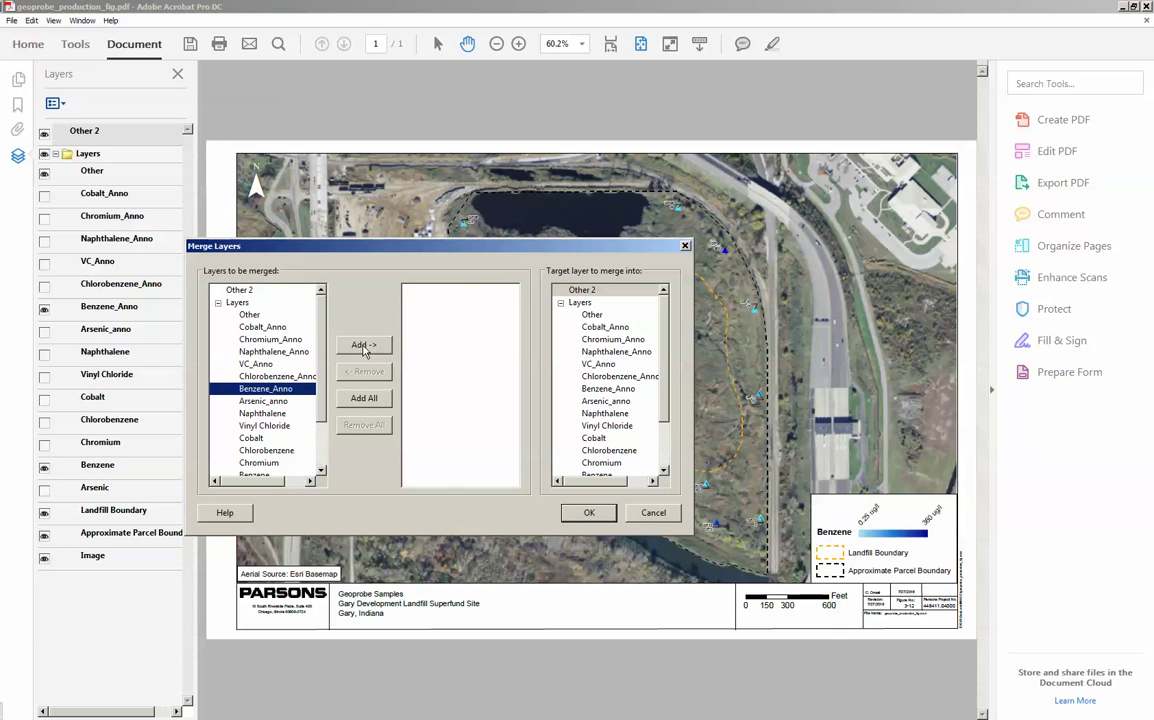
pyautogui.click(364, 346)
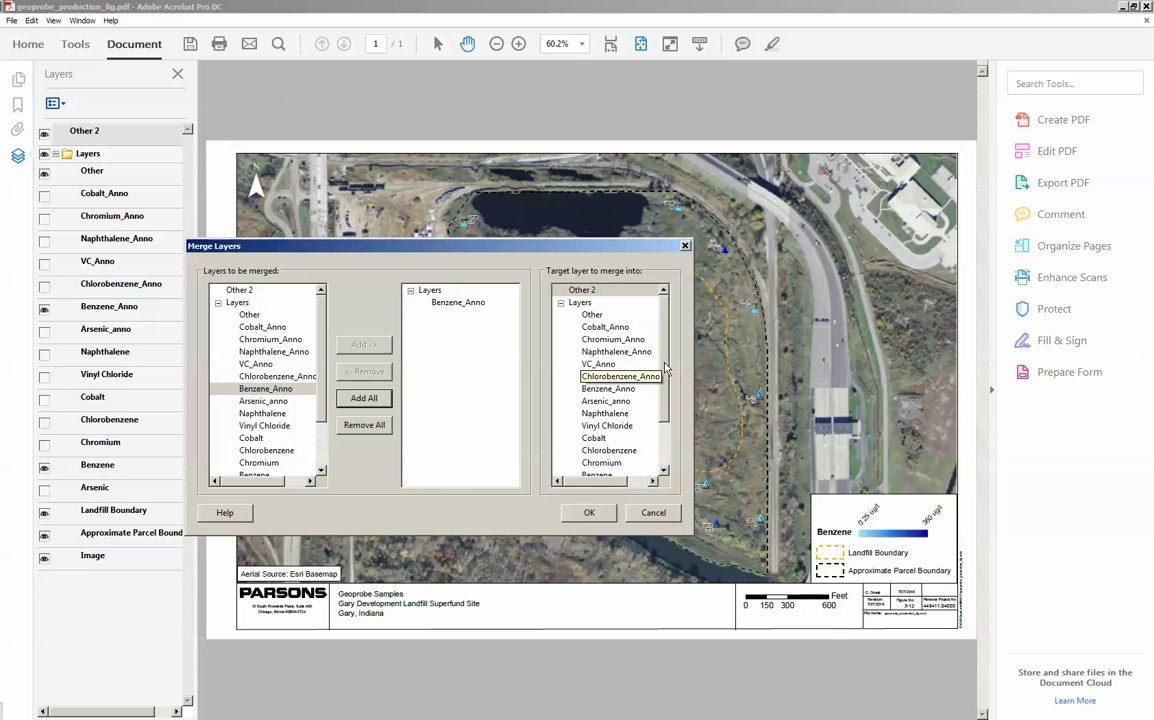
pyautogui.scroll(-2, 625, 415)
pyautogui.click(597, 415)
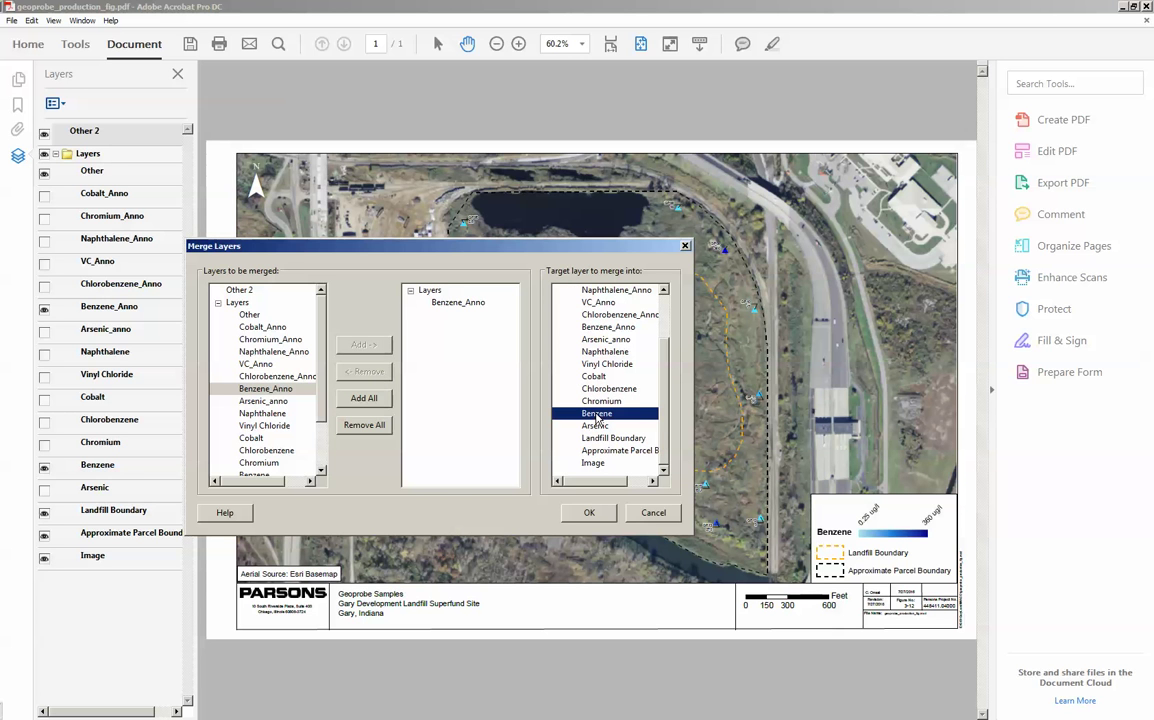
pyautogui.click(607, 513)
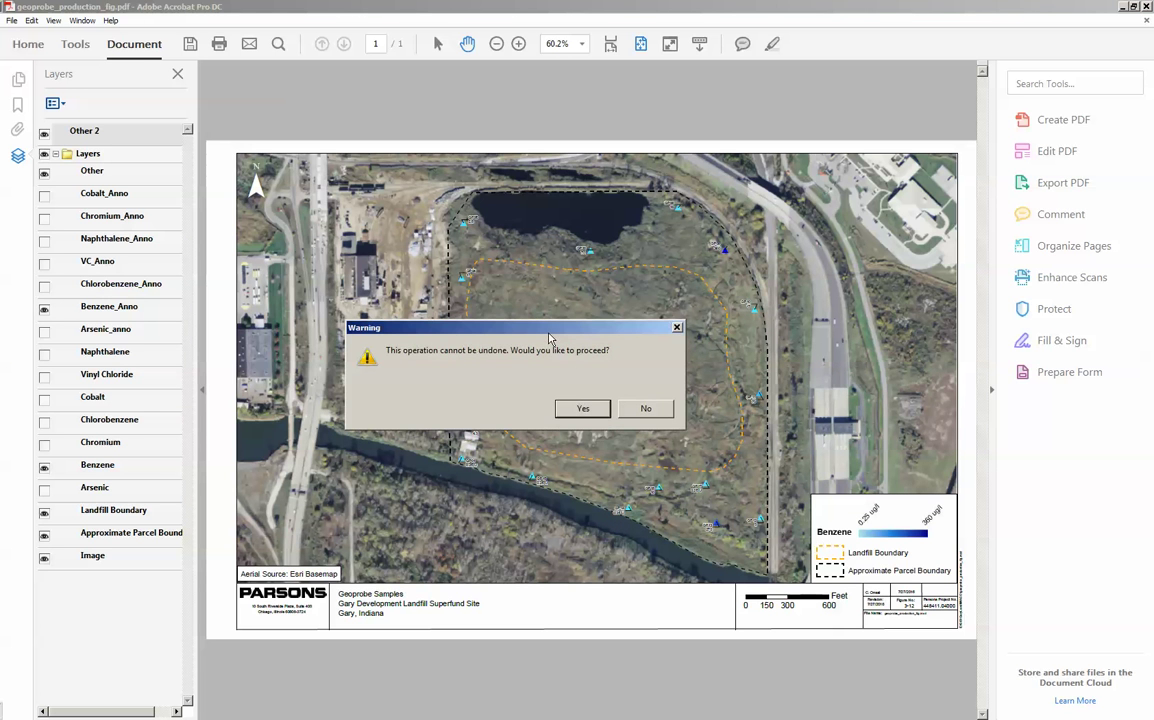
pyautogui.click(585, 408)
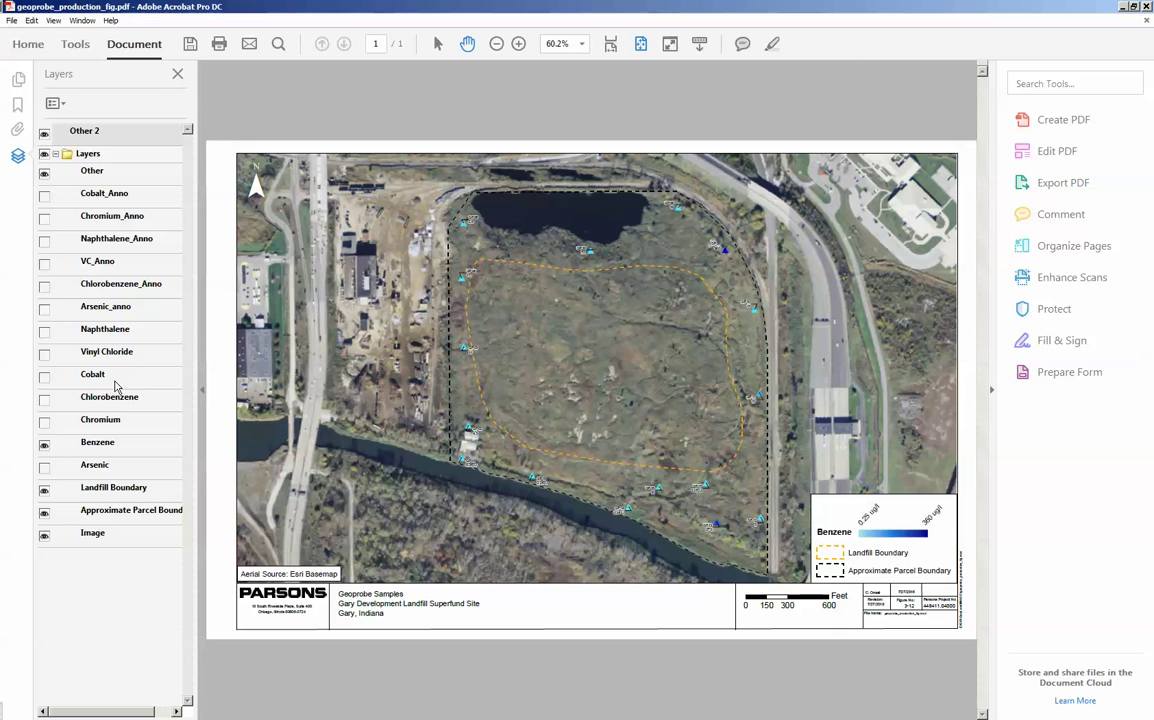
pyautogui.click(44, 443)
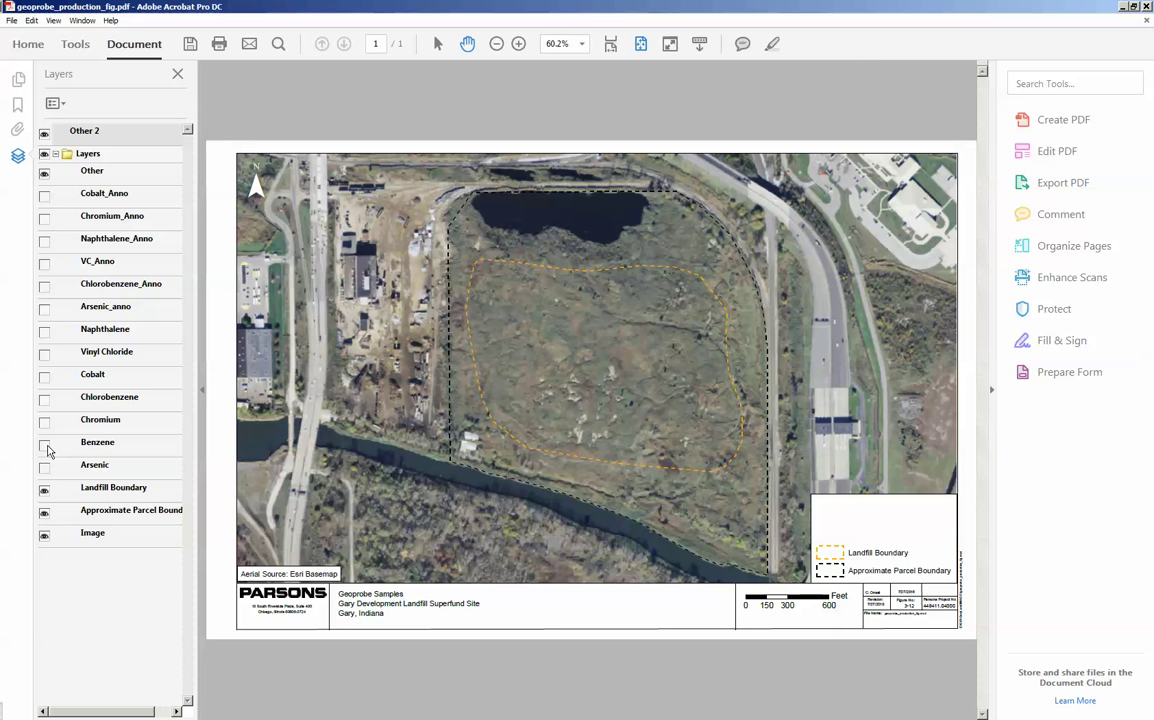
pyautogui.click(44, 443)
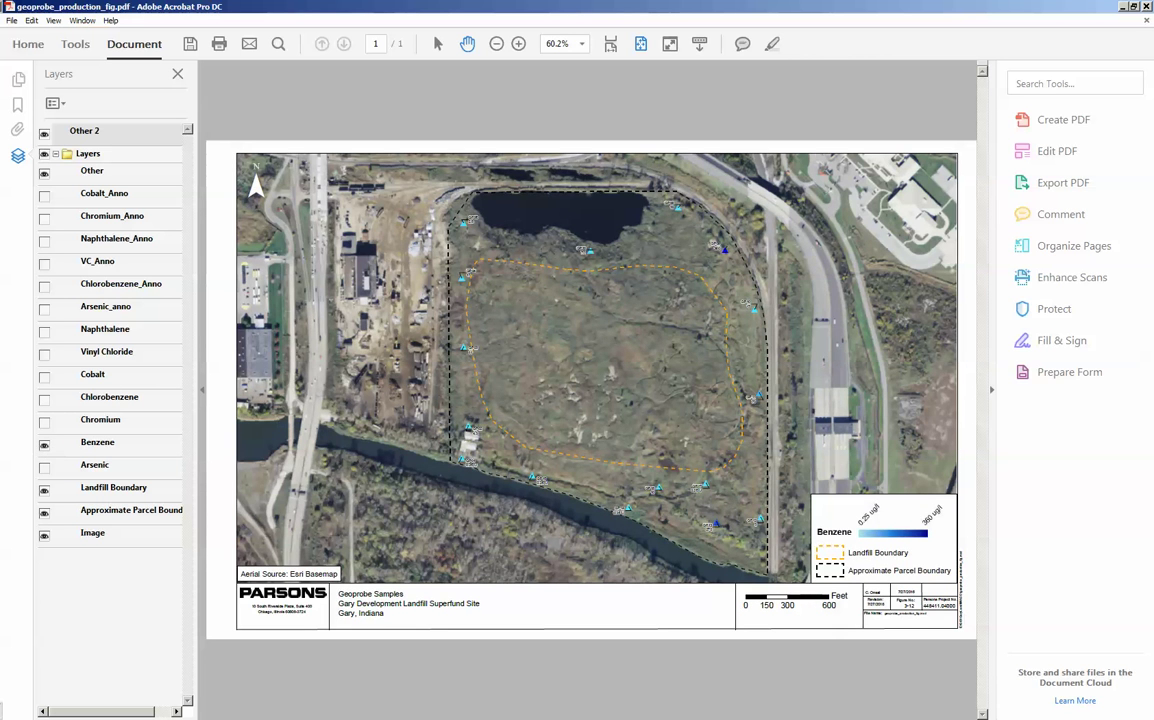